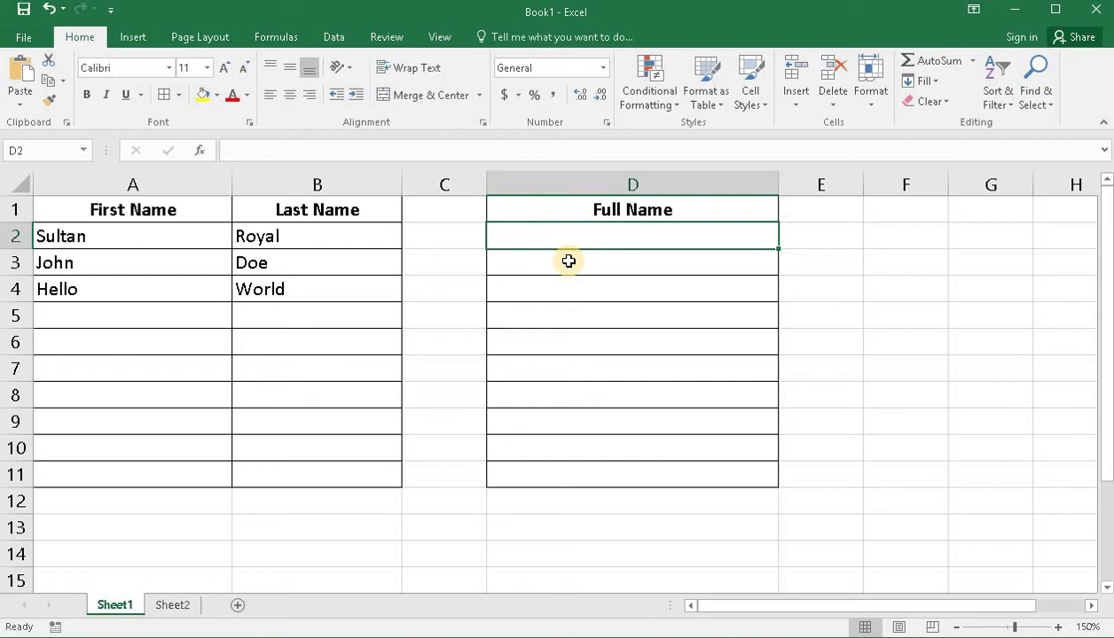
pyautogui.click(161, 234)
pyautogui.click(292, 238)
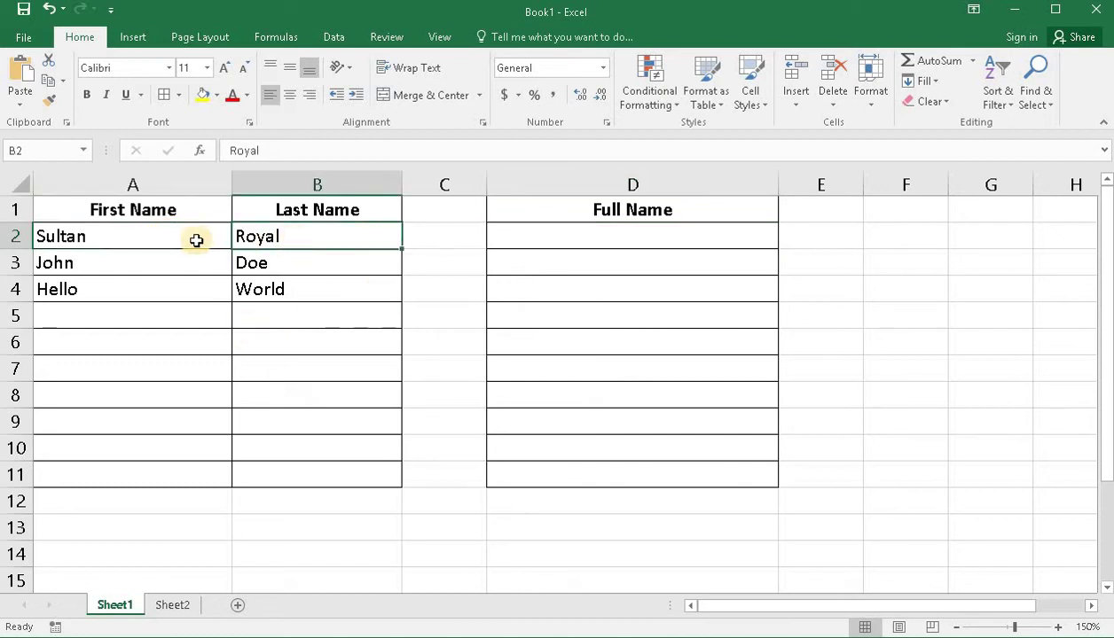
pyautogui.click(172, 238)
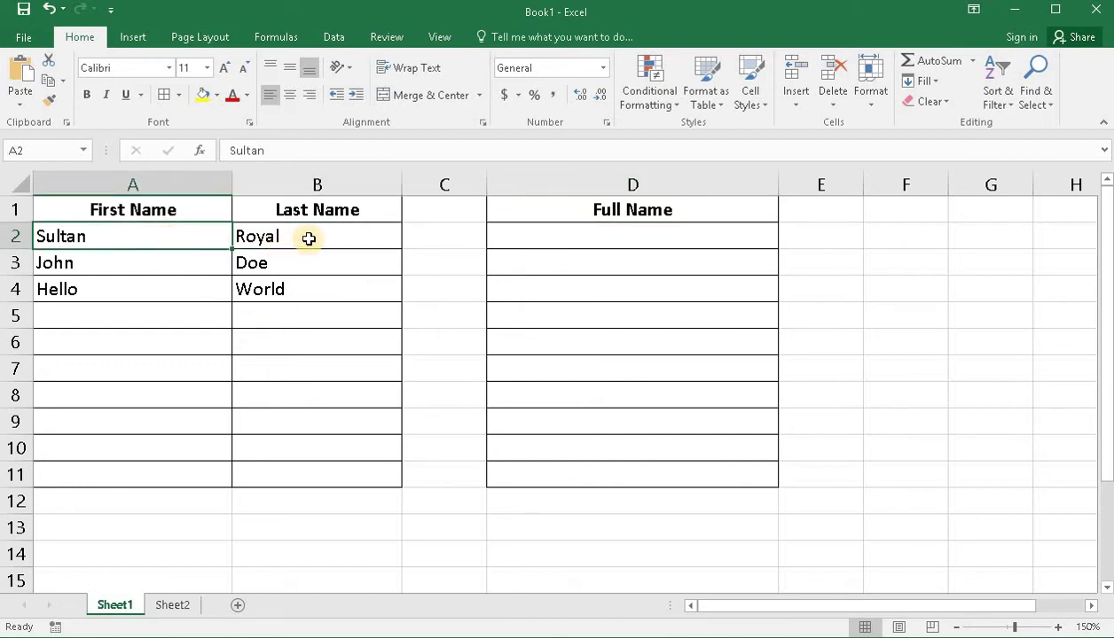
pyautogui.click(289, 239)
pyautogui.moveTo(186, 237); pyautogui.dragTo(364, 248)
# Enter the formula =CONCATENATE(A2,B2) in cell D2 to join the first and last name
pyautogui.click(611, 235)
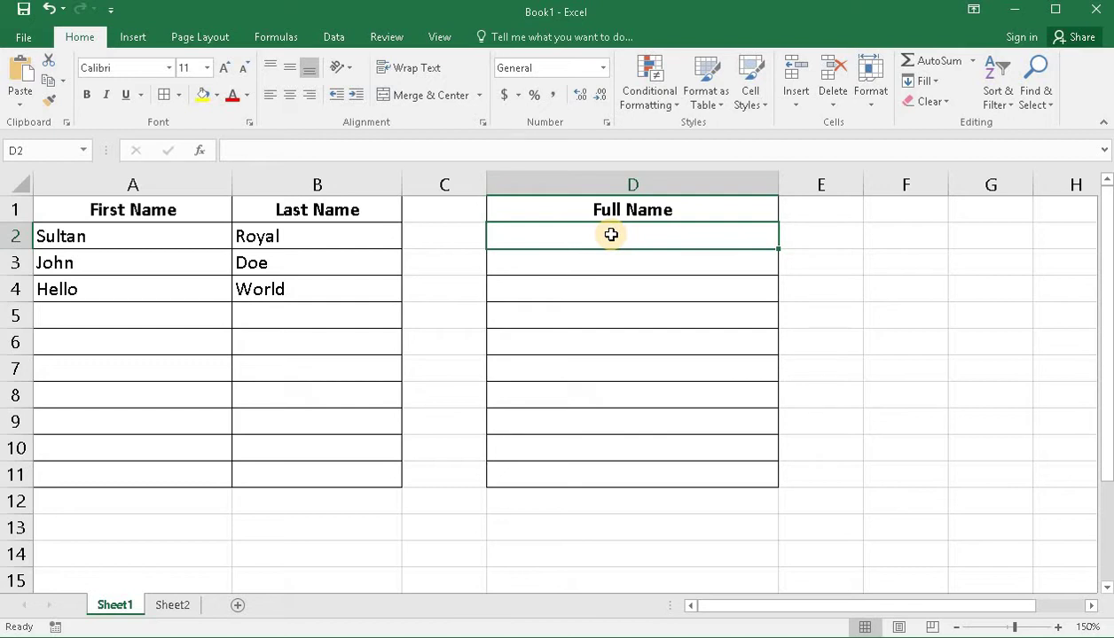
pyautogui.write('=')
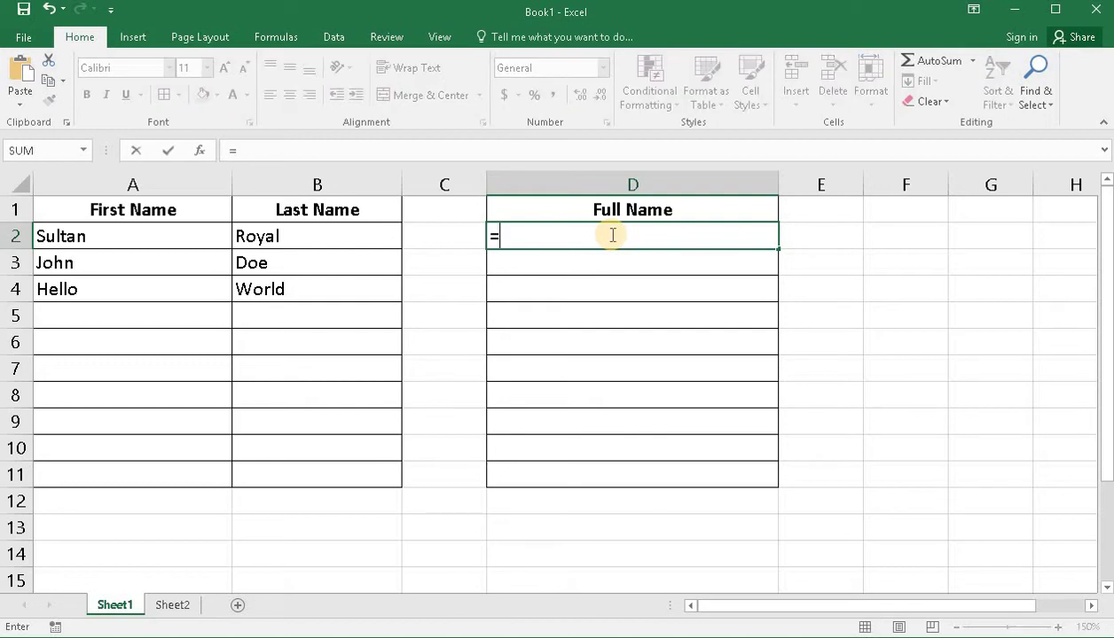
pyautogui.write('con')
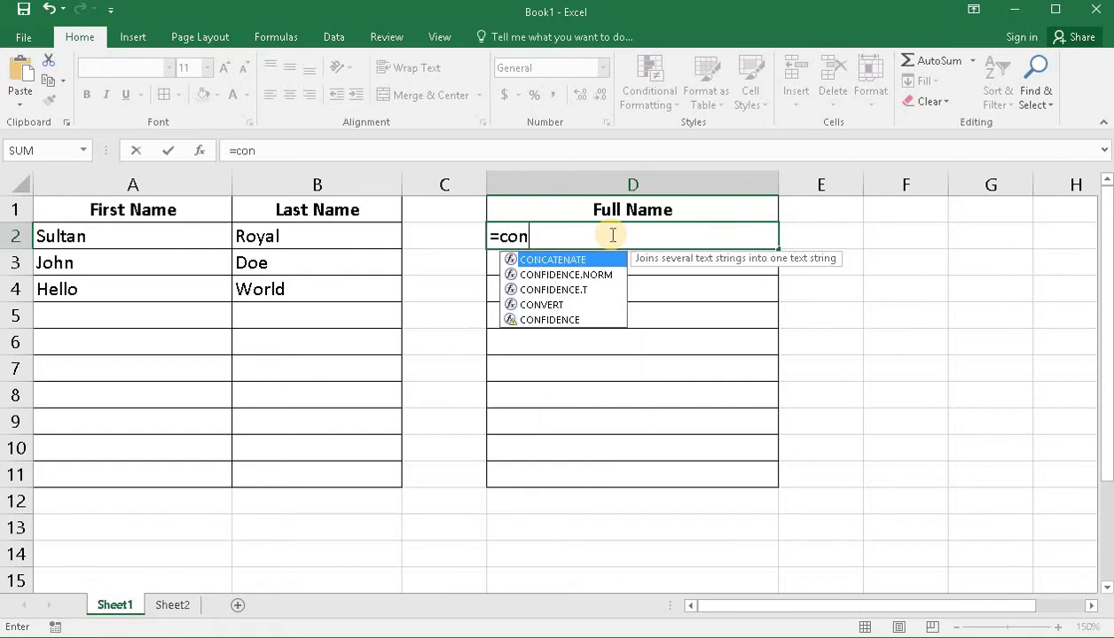
pyautogui.write('catenate')
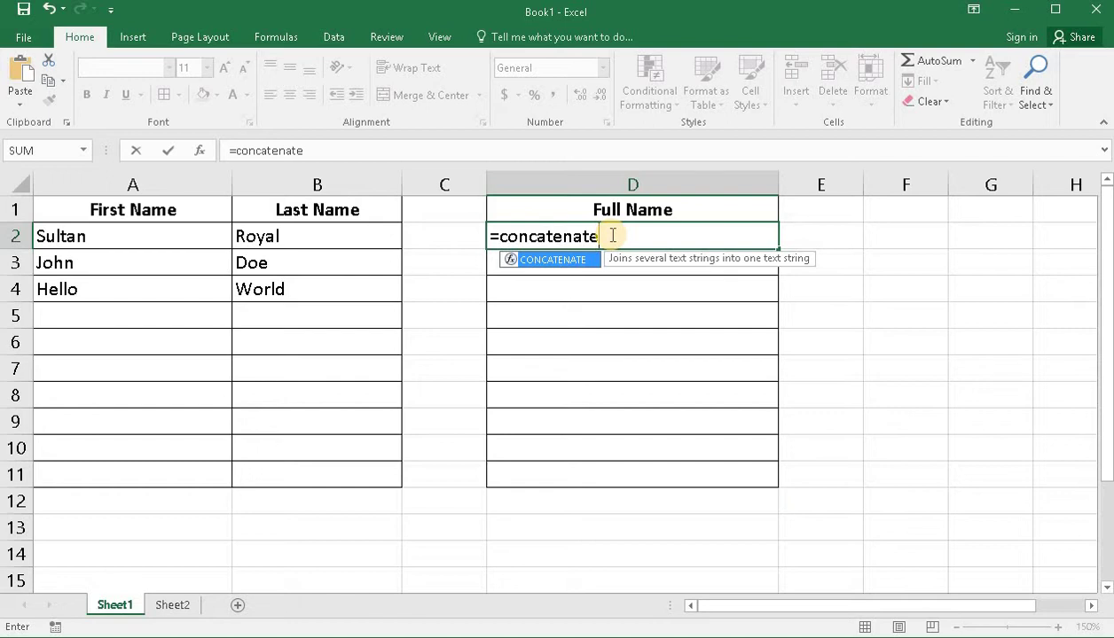
pyautogui.write('(')
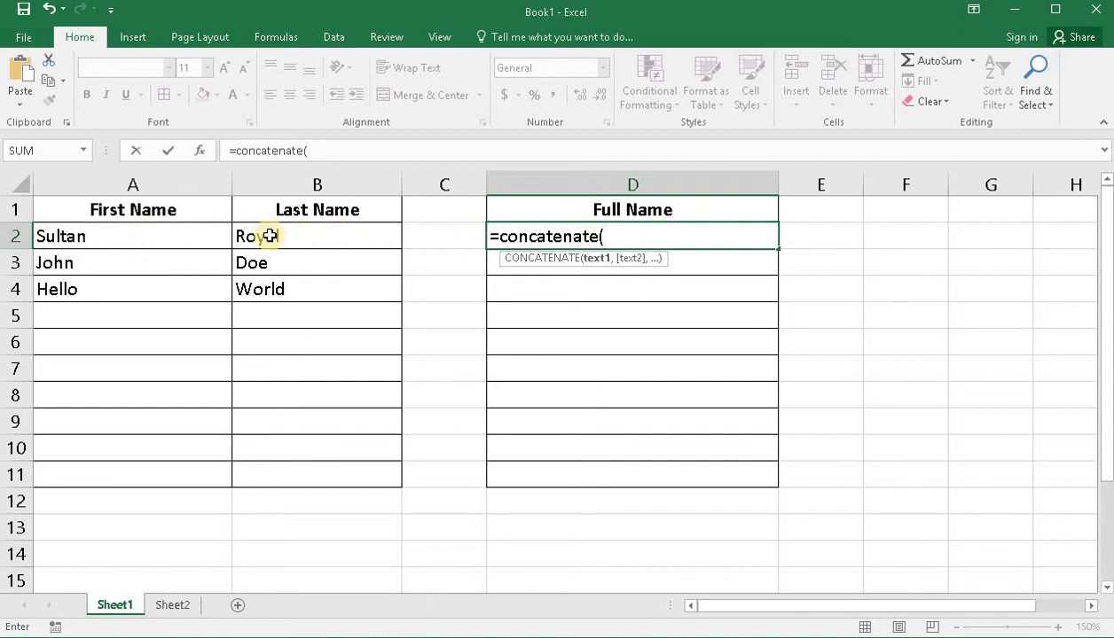
pyautogui.click(170, 239)
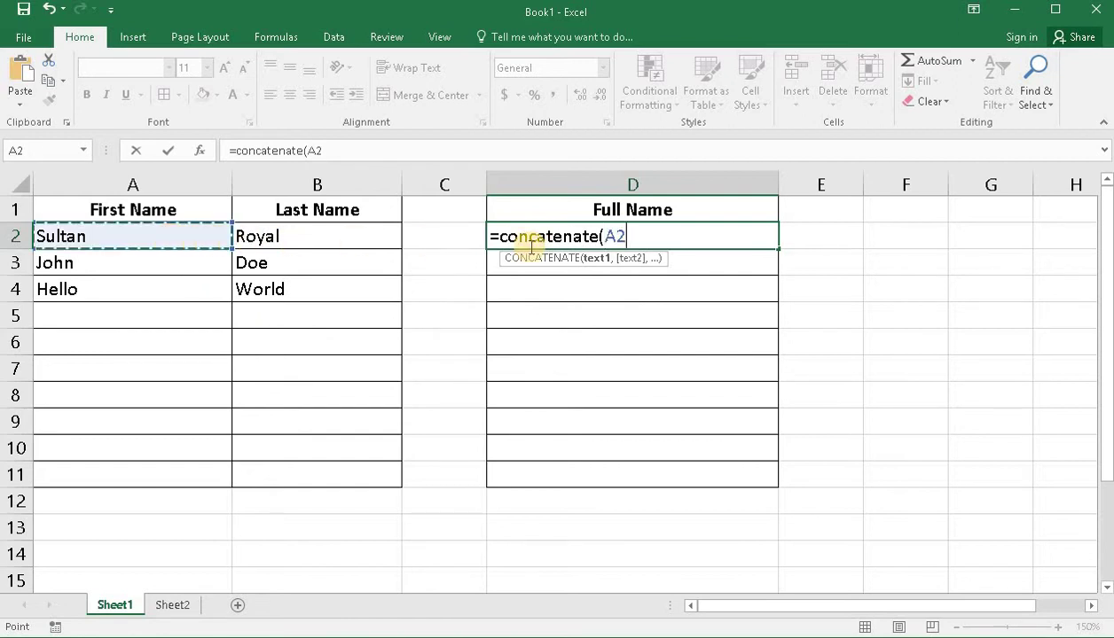
pyautogui.write(',')
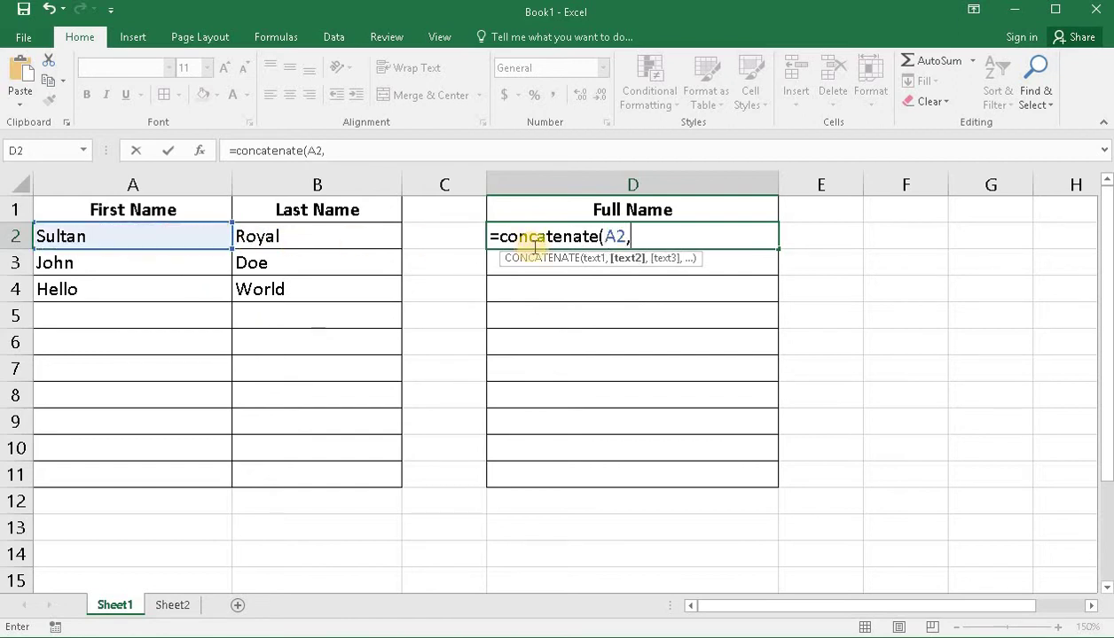
pyautogui.click(281, 236)
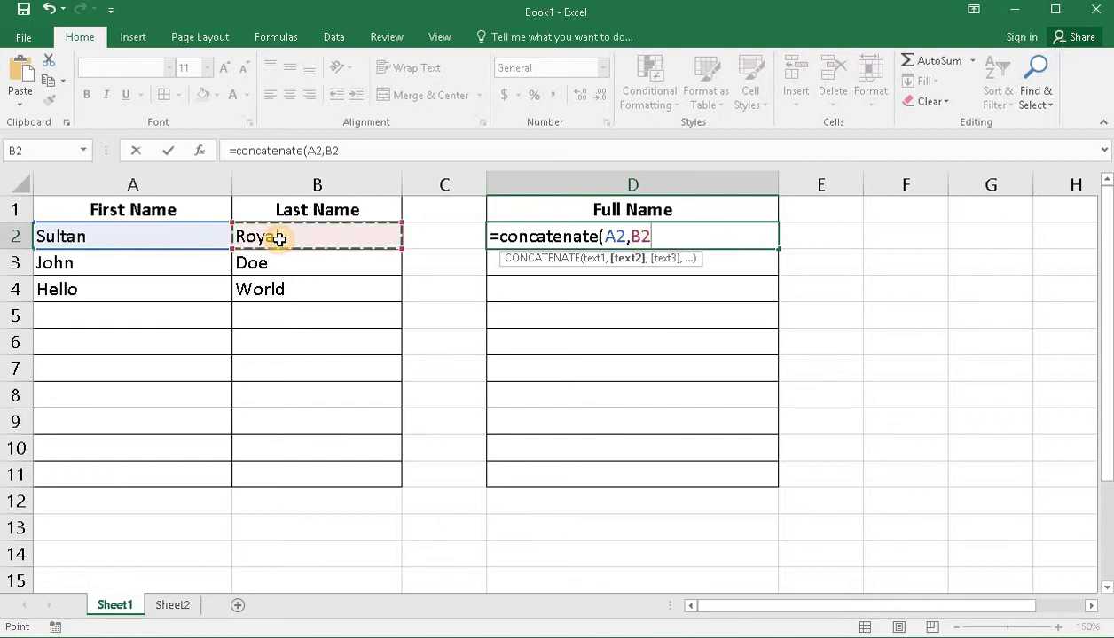
pyautogui.write(')')
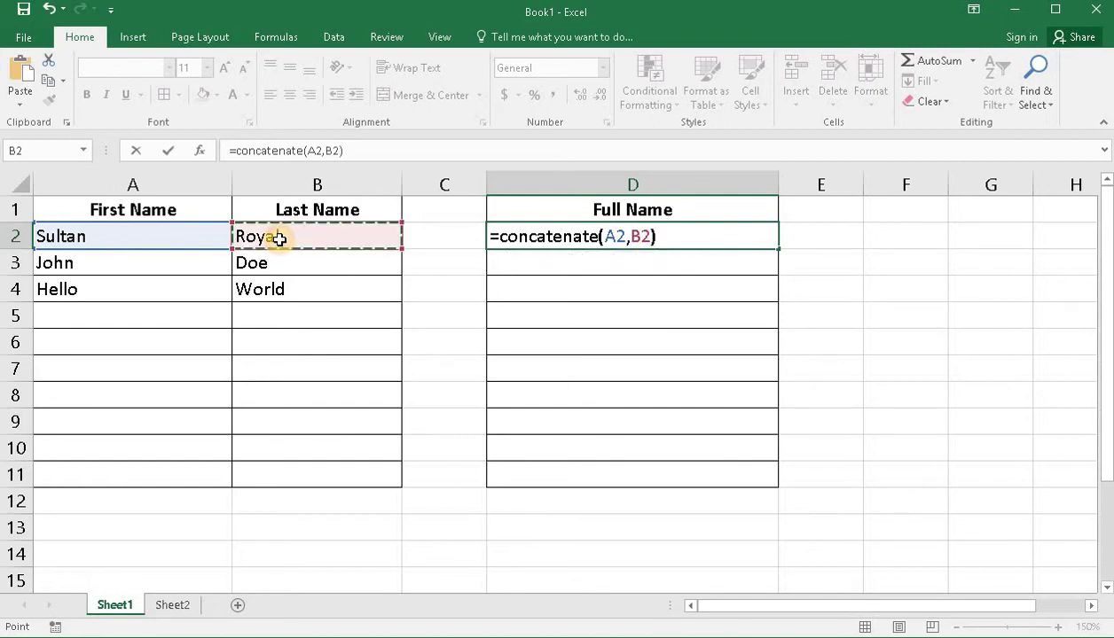
pyautogui.press('Return')
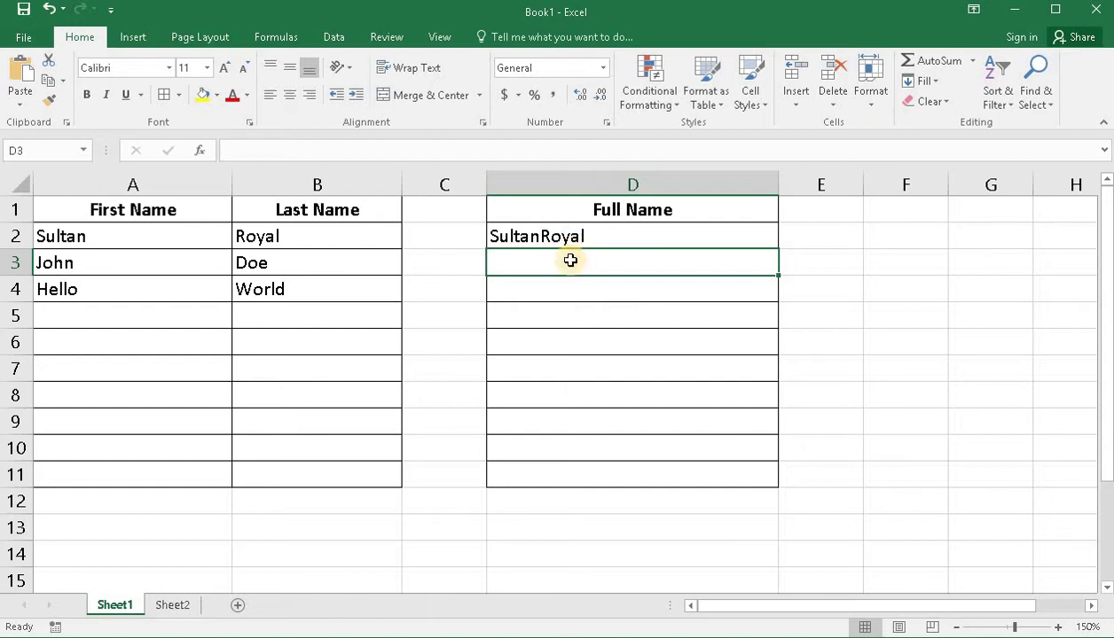
# Edit the formula in D2 to include a space between the names: =CONCATENATE(A2," ",B2)
pyautogui.doubleClick(527, 238)
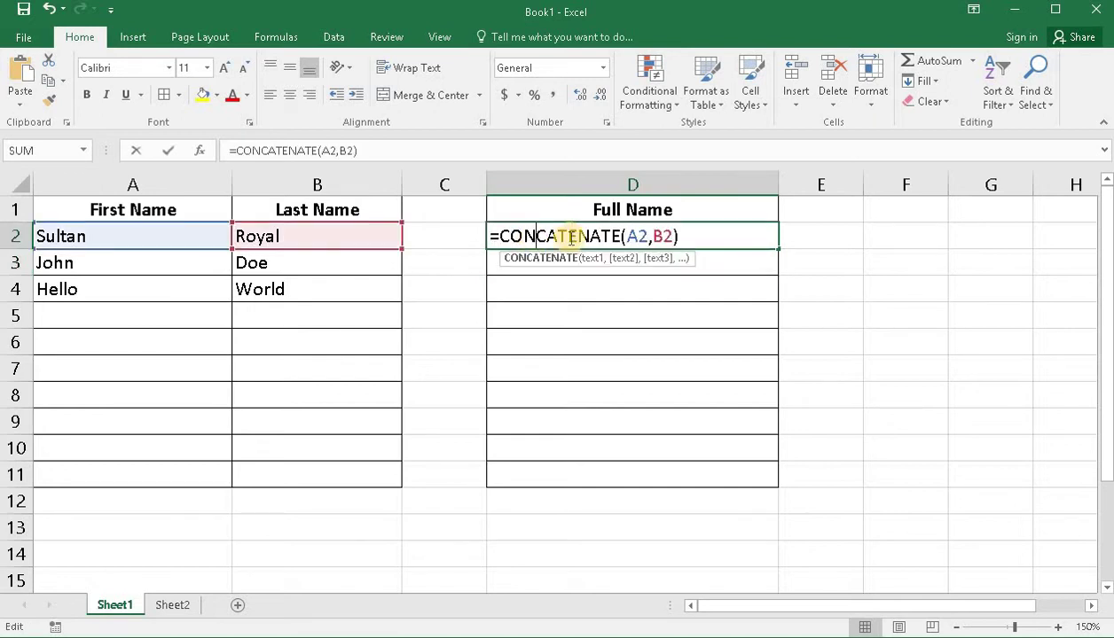
pyautogui.click(657, 236)
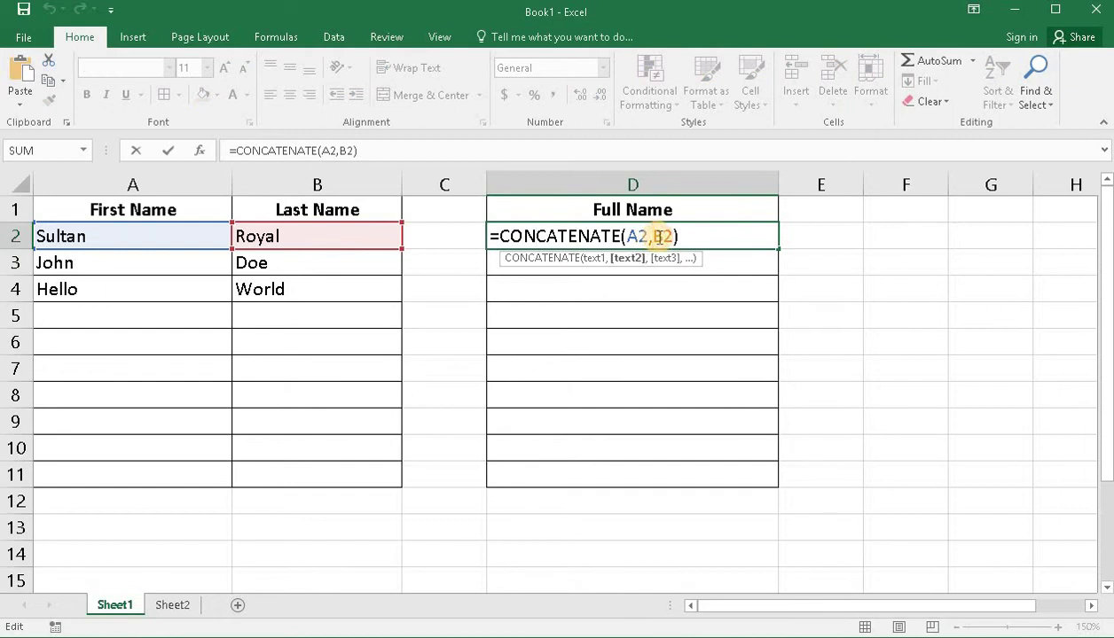
pyautogui.write('"')
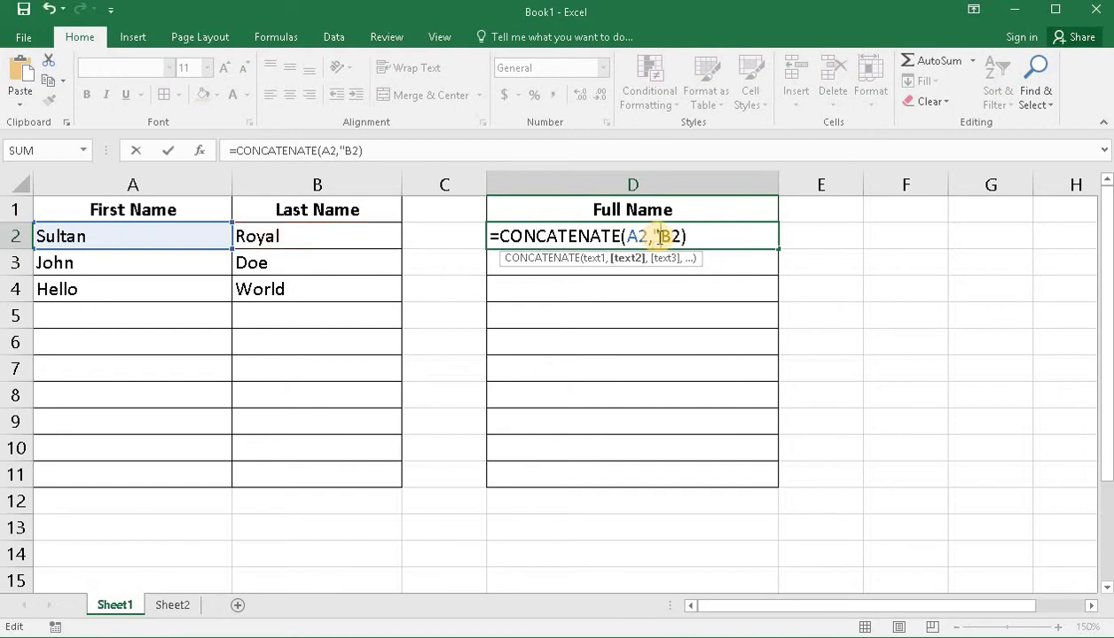
pyautogui.write(' "')
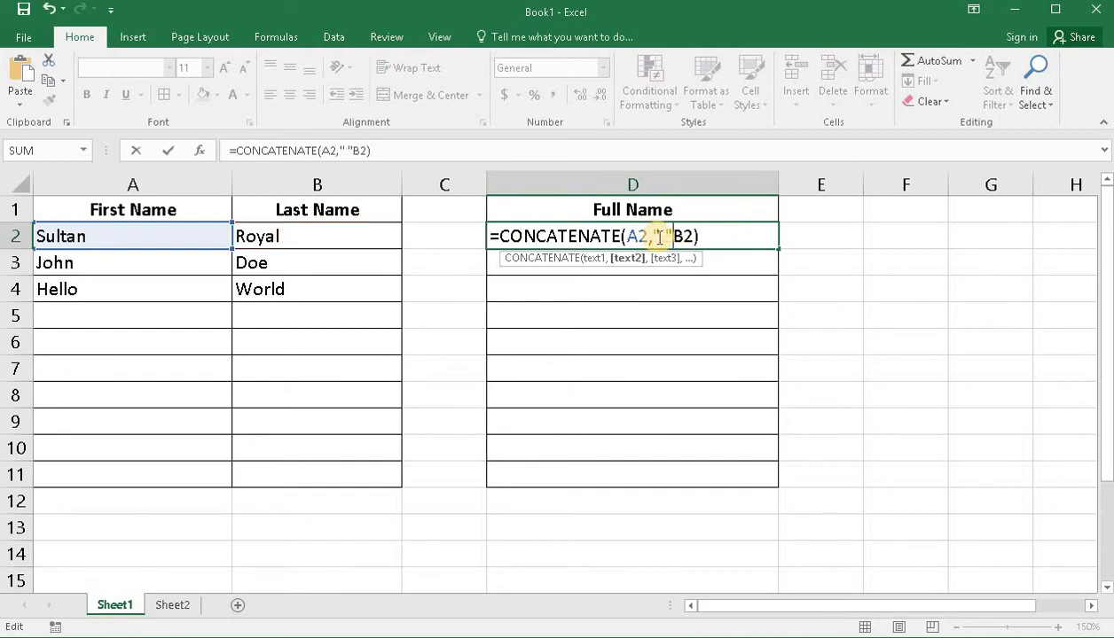
pyautogui.write(',')
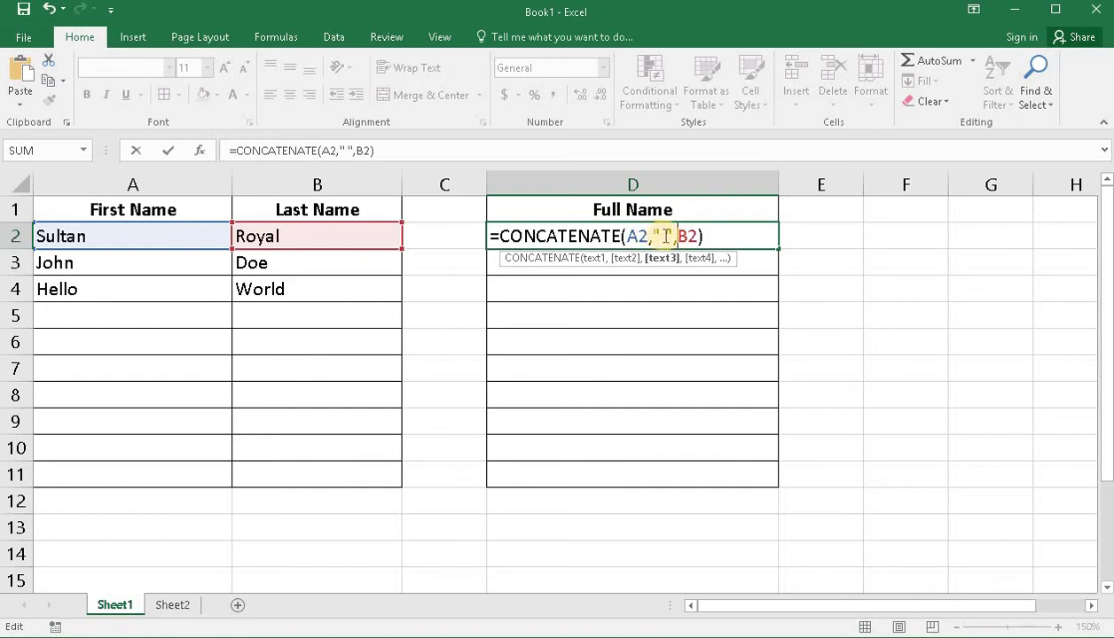
pyautogui.press('Return')
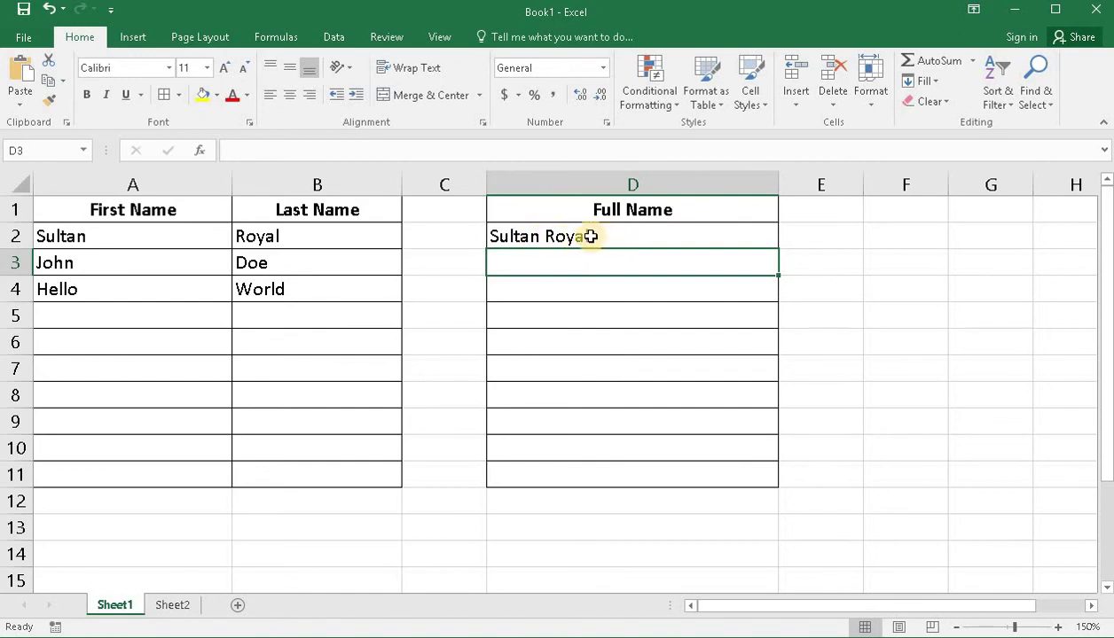
# Copy the full-name formula from D2 and paste it into cells D3:D4
pyautogui.click(547, 293)
pyautogui.click(551, 263)
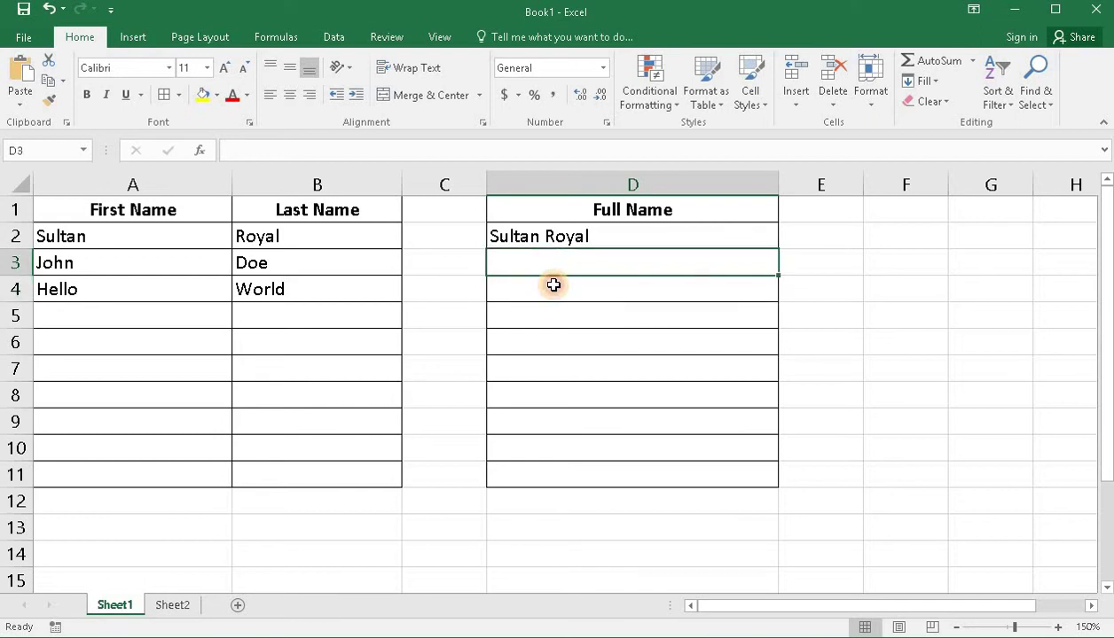
pyautogui.click(551, 283)
pyautogui.click(565, 238)
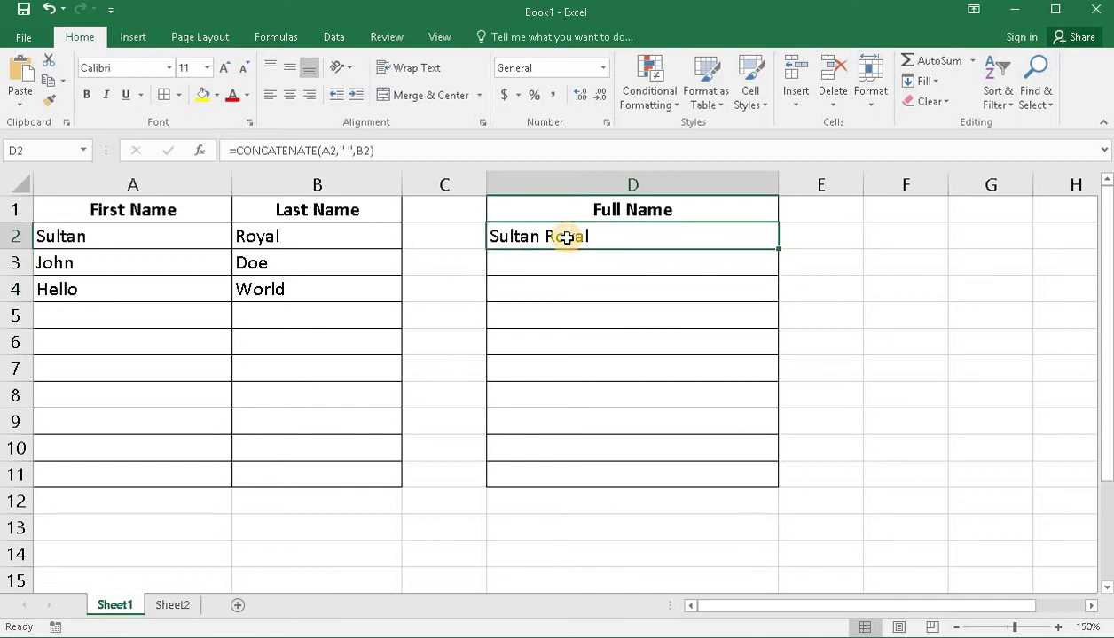
pyautogui.rightClick(565, 238)
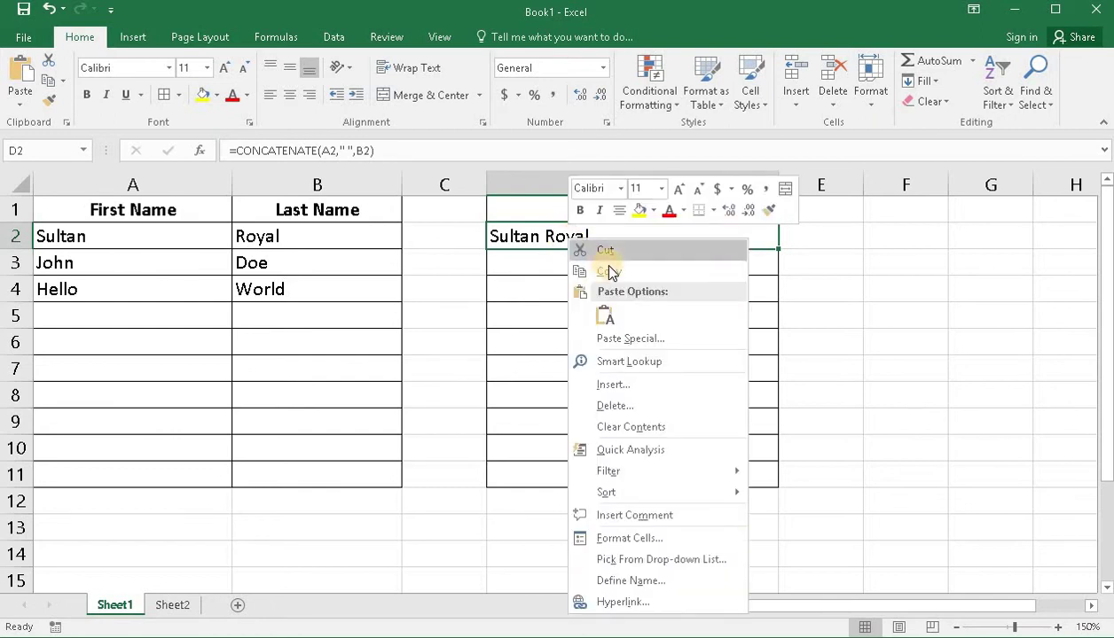
pyautogui.click(604, 268)
pyautogui.moveTo(557, 263); pyautogui.dragTo(574, 287)
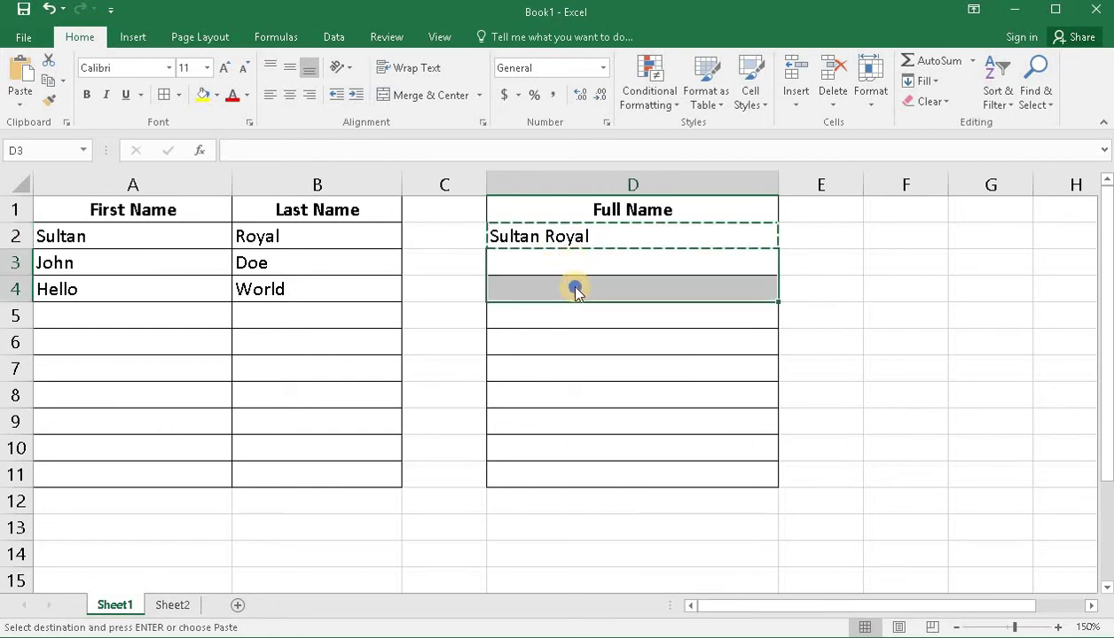
pyautogui.rightClick(576, 265)
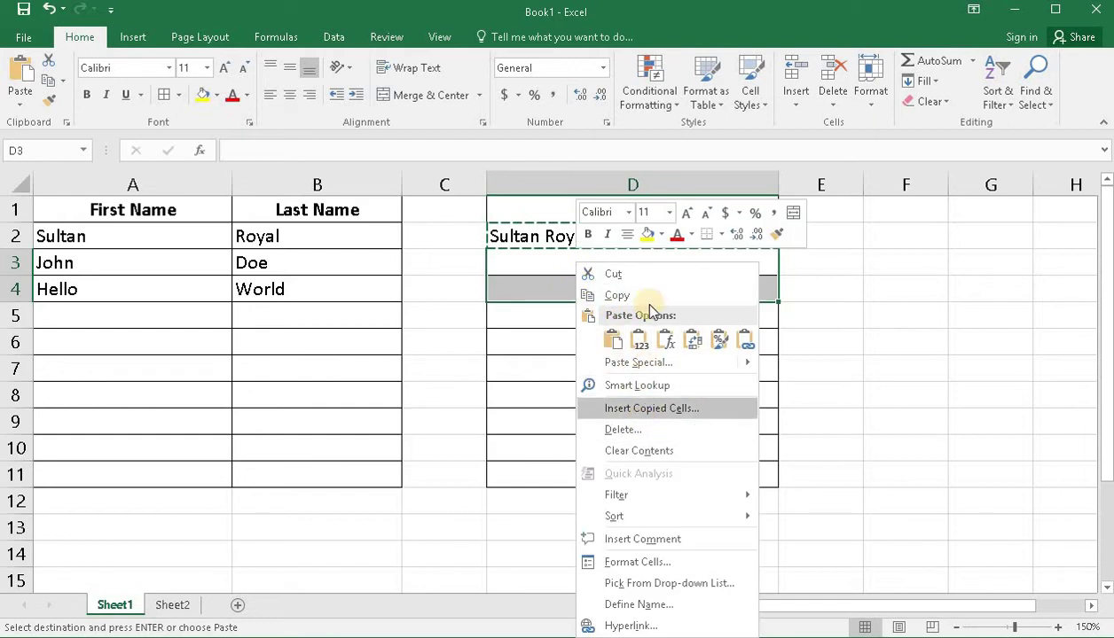
pyautogui.click(610, 339)
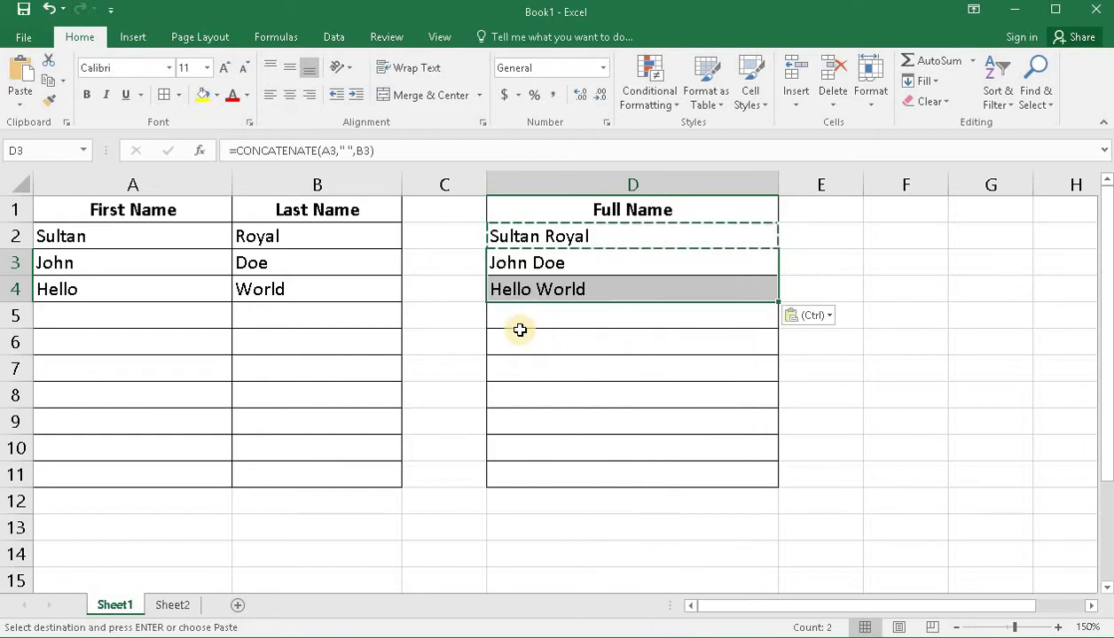
# Compare the full names in D2:D4 and their formulas with the matching first and last names in columns A and B
pyautogui.click(460, 283)
pyautogui.click(532, 261)
pyautogui.click(151, 267)
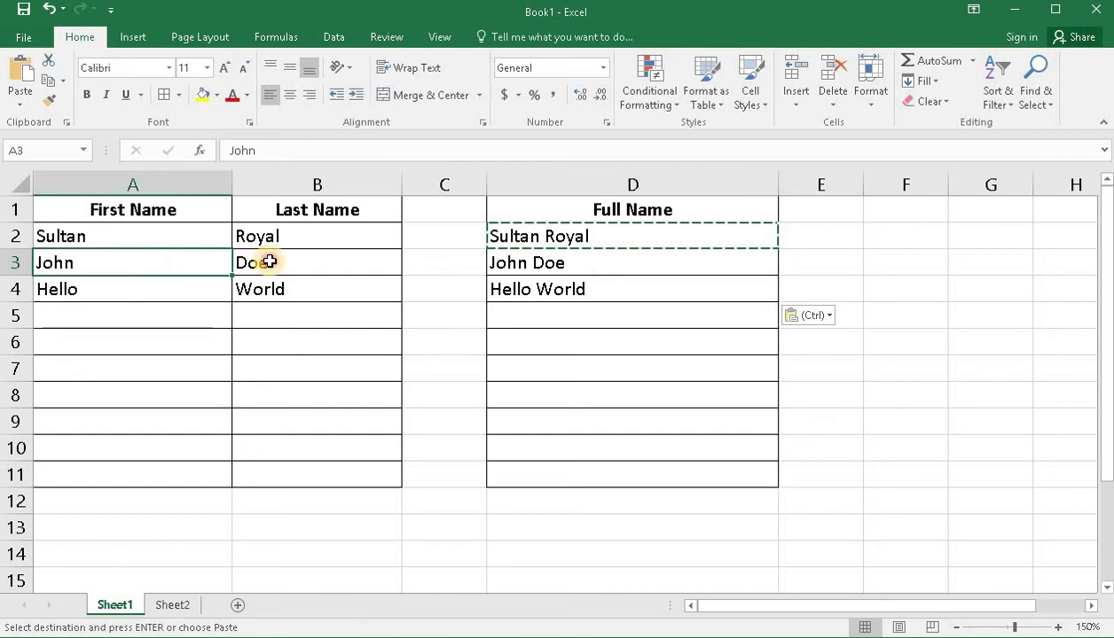
pyautogui.click(269, 259)
pyautogui.click(154, 293)
pyautogui.click(281, 292)
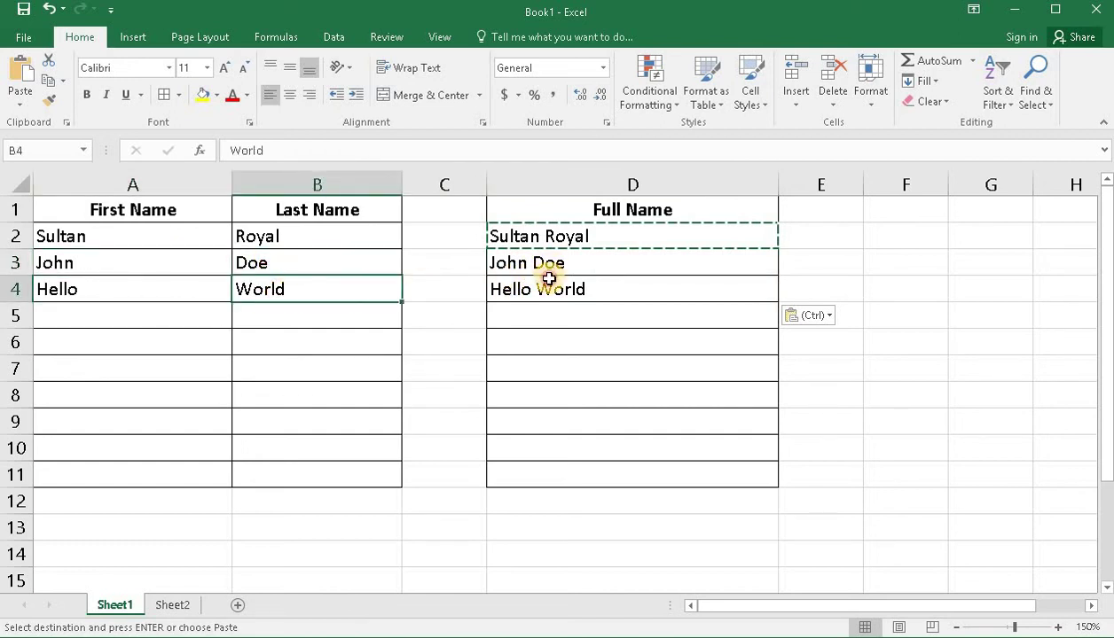
pyautogui.moveTo(547, 269); pyautogui.dragTo(548, 282)
pyautogui.click(552, 239)
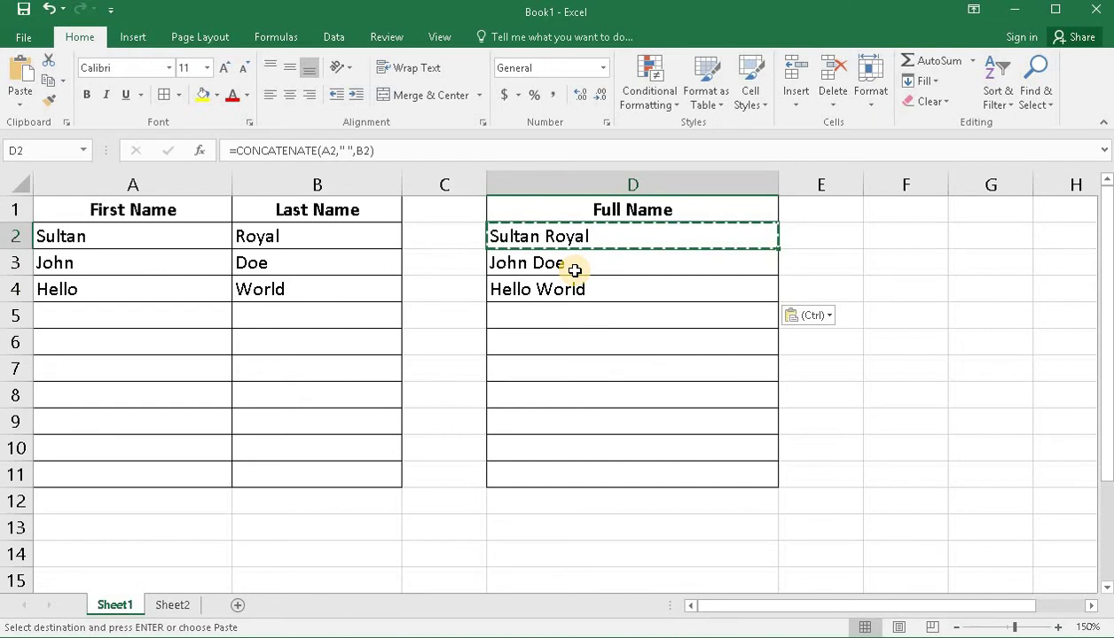
pyautogui.click(570, 259)
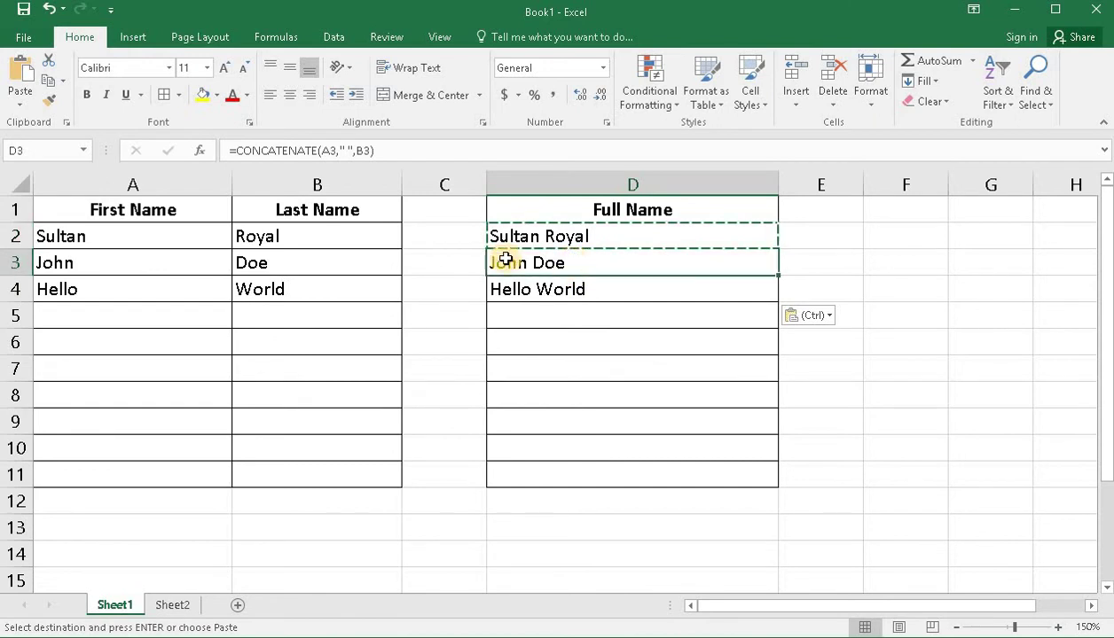
pyautogui.click(147, 259)
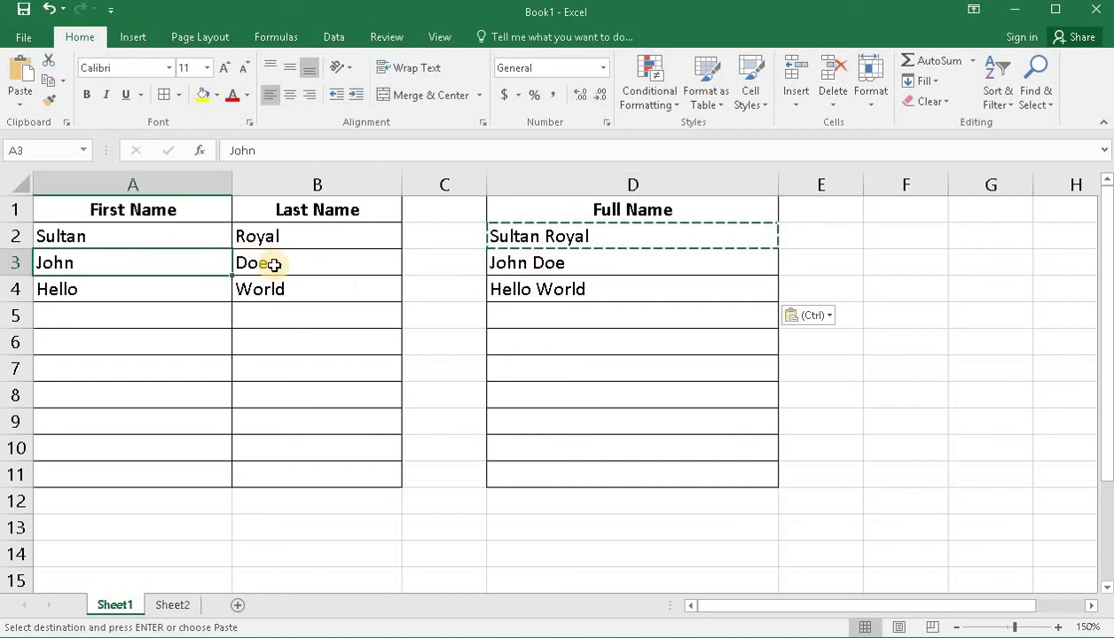
pyautogui.click(273, 265)
pyautogui.click(170, 257)
pyautogui.click(266, 257)
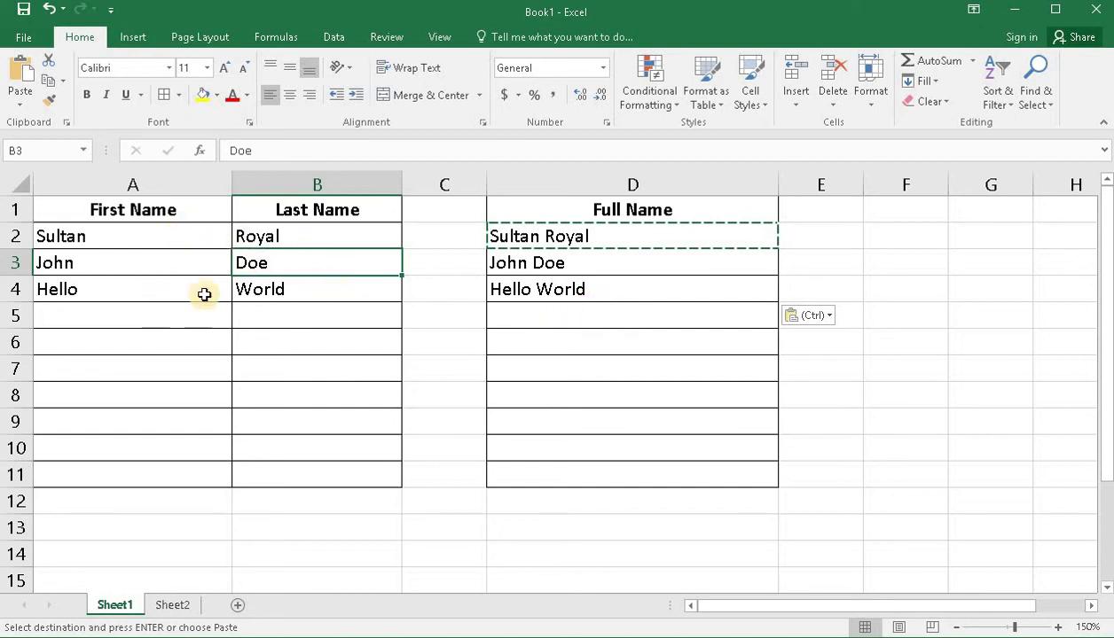
pyautogui.click(536, 342)
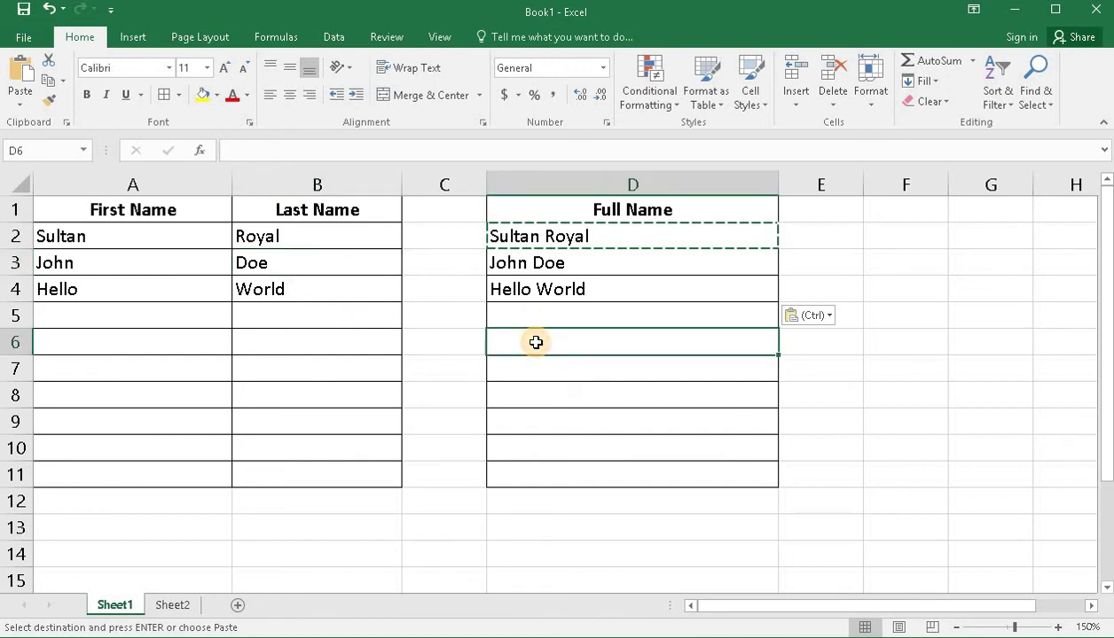
pyautogui.click(134, 233)
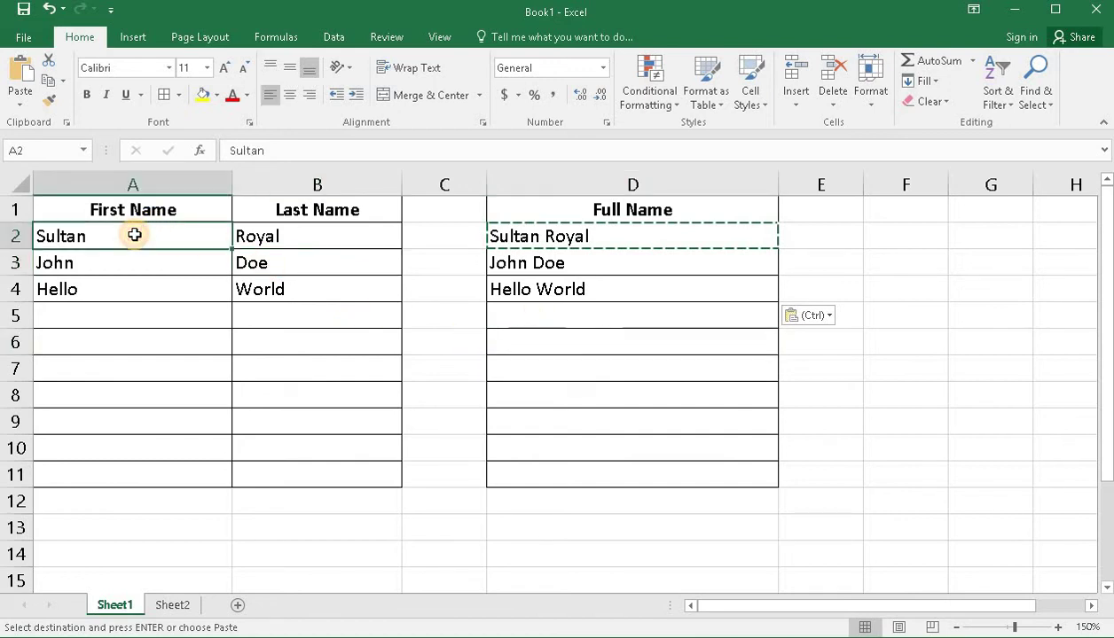
pyautogui.click(270, 290)
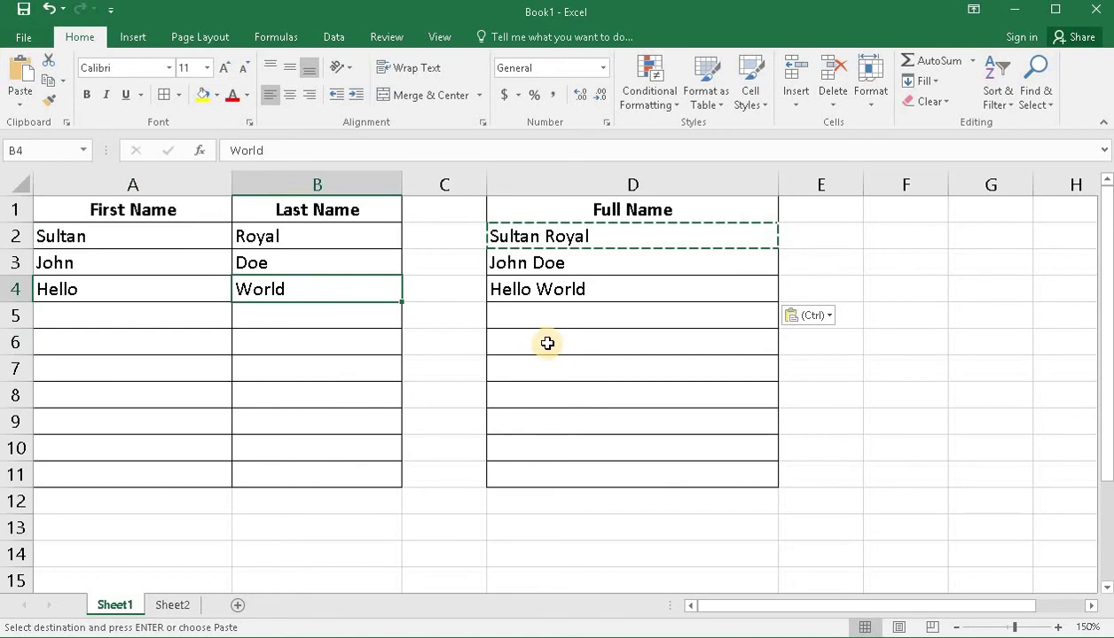
# Enter the formula =CONCATENATE(A2," ",B4) in cell D6 to join a first and last name from different rows
pyautogui.click(547, 341)
pyautogui.write('=')
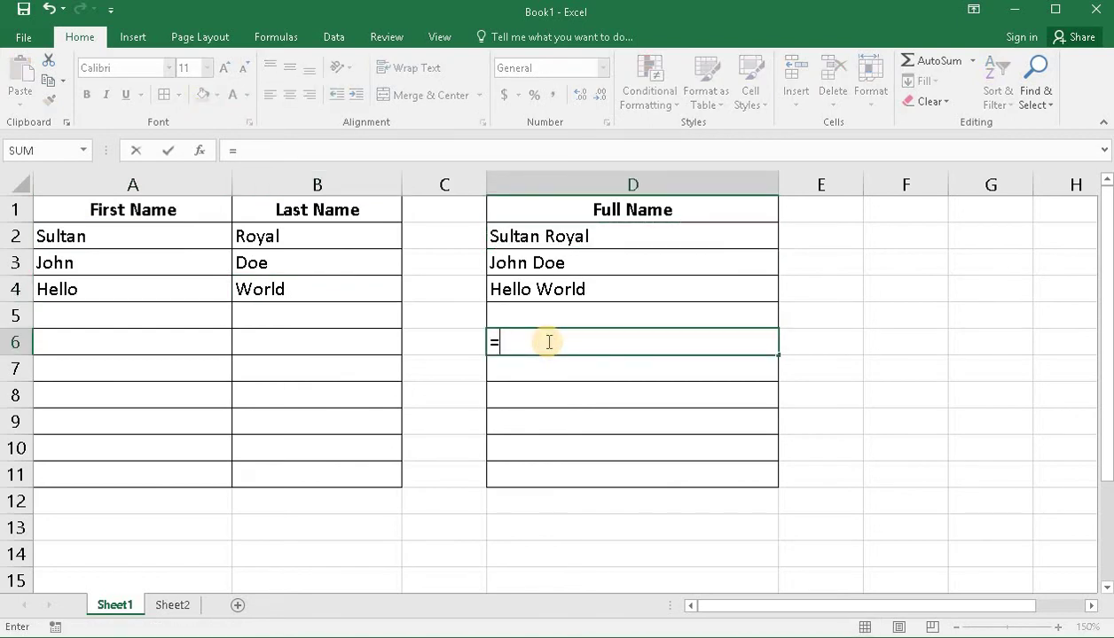
pyautogui.write('conc')
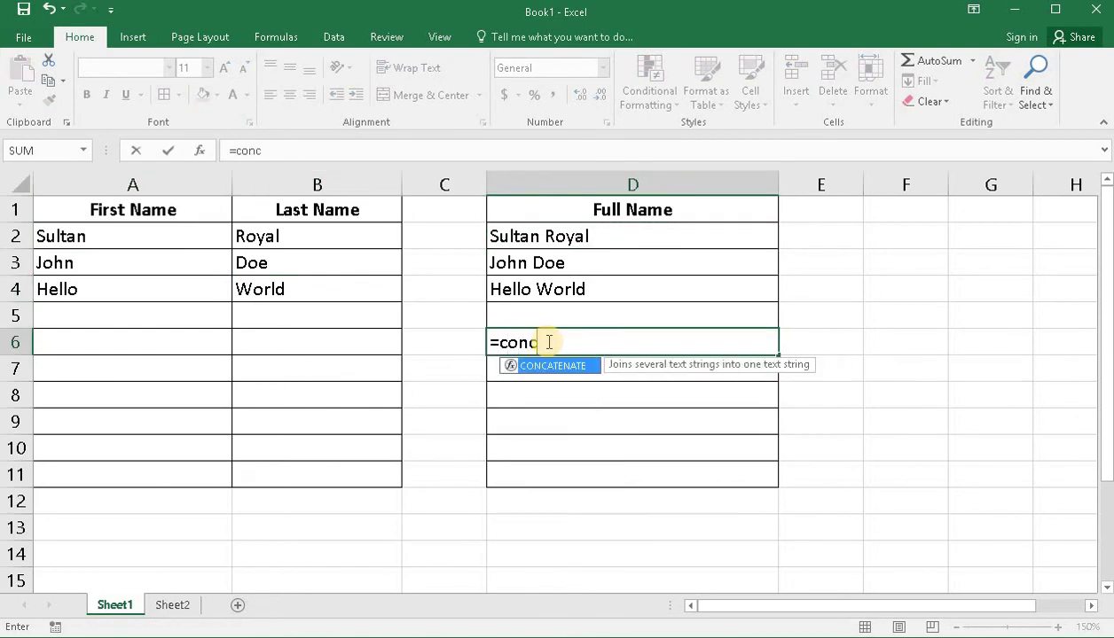
pyautogui.write('atenate')
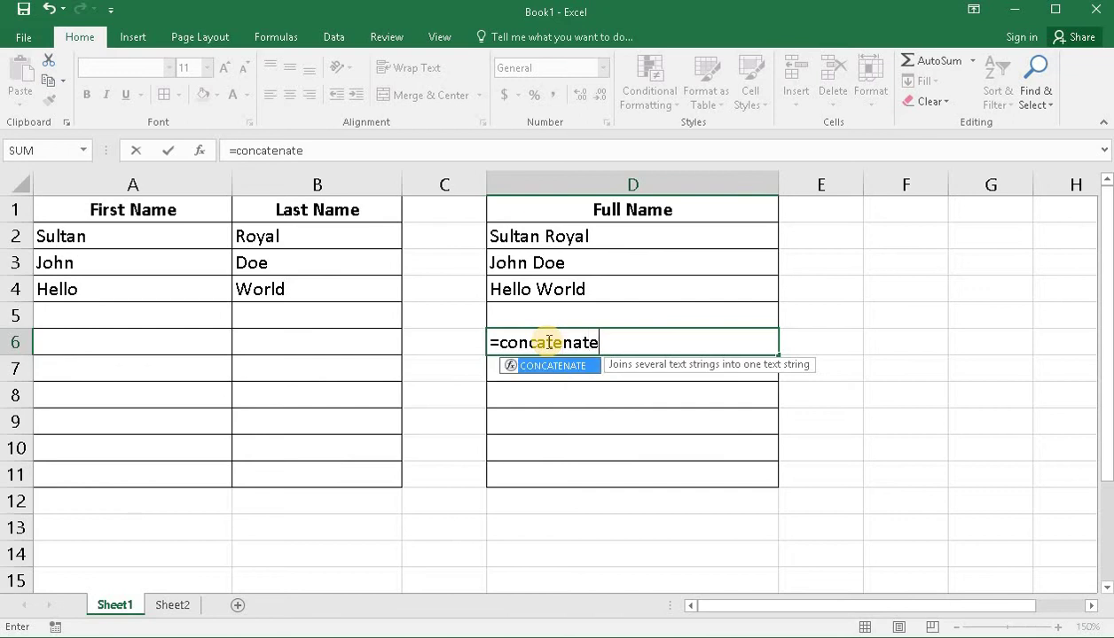
pyautogui.write('(')
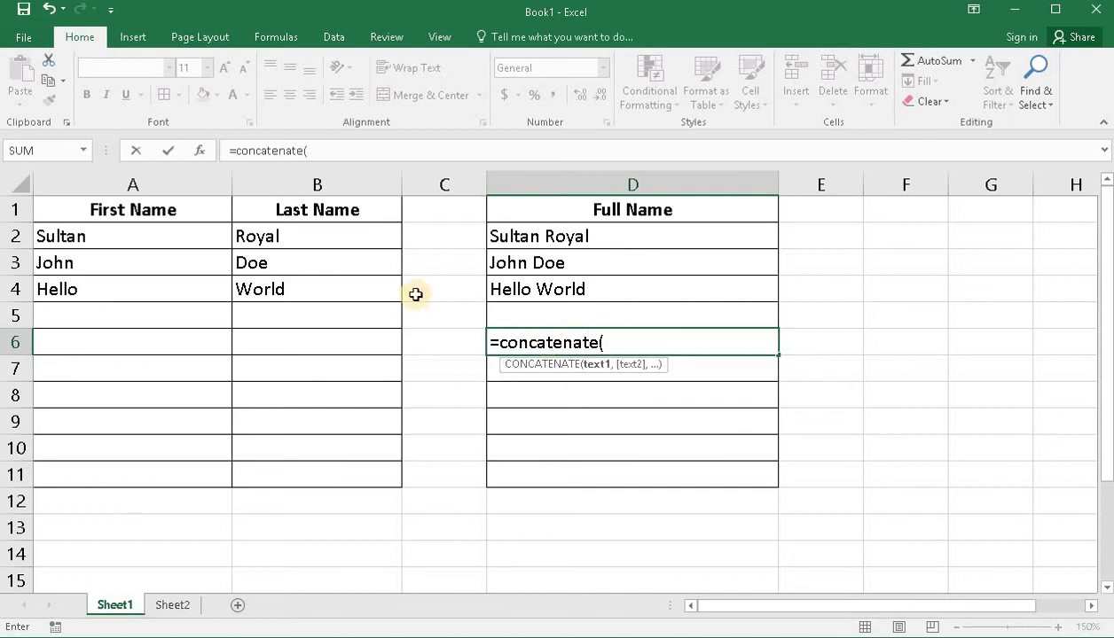
pyautogui.click(184, 239)
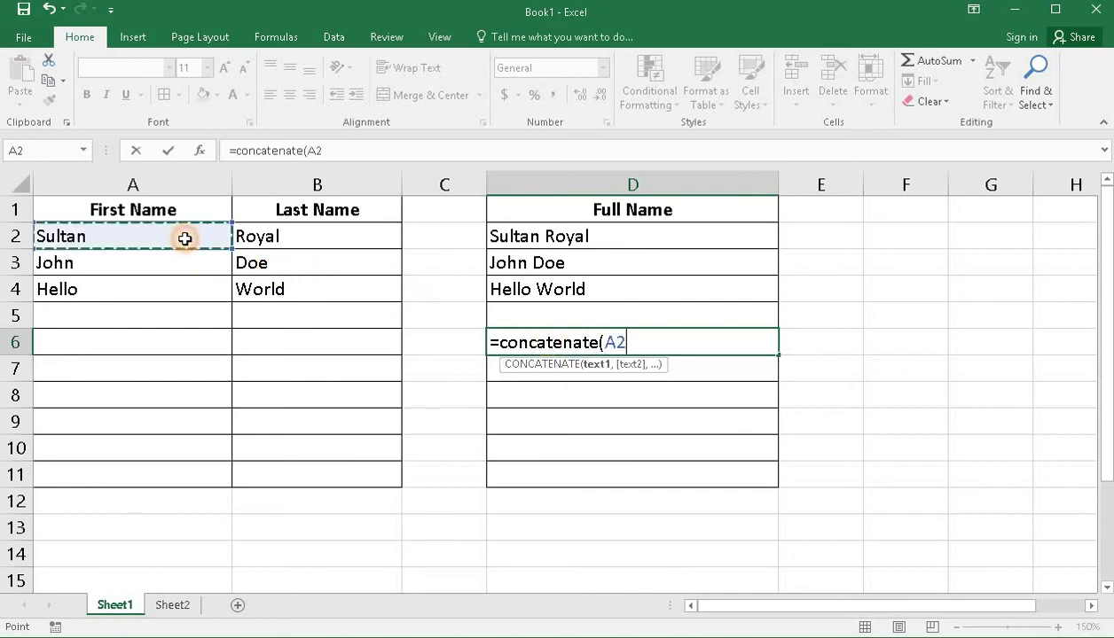
pyautogui.write(',')
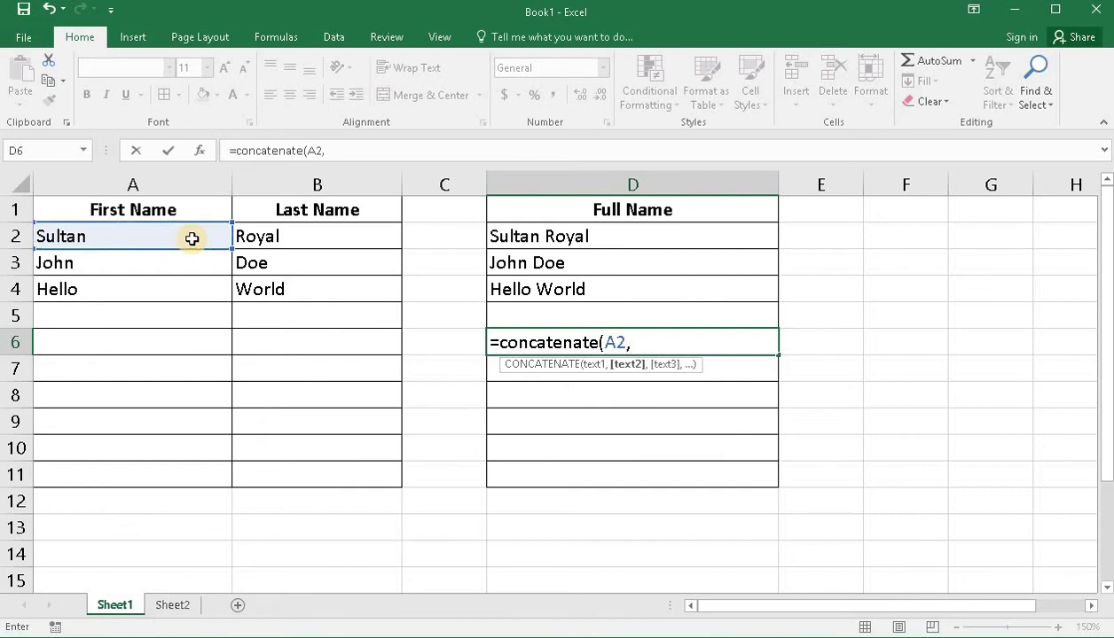
pyautogui.write('" ",')
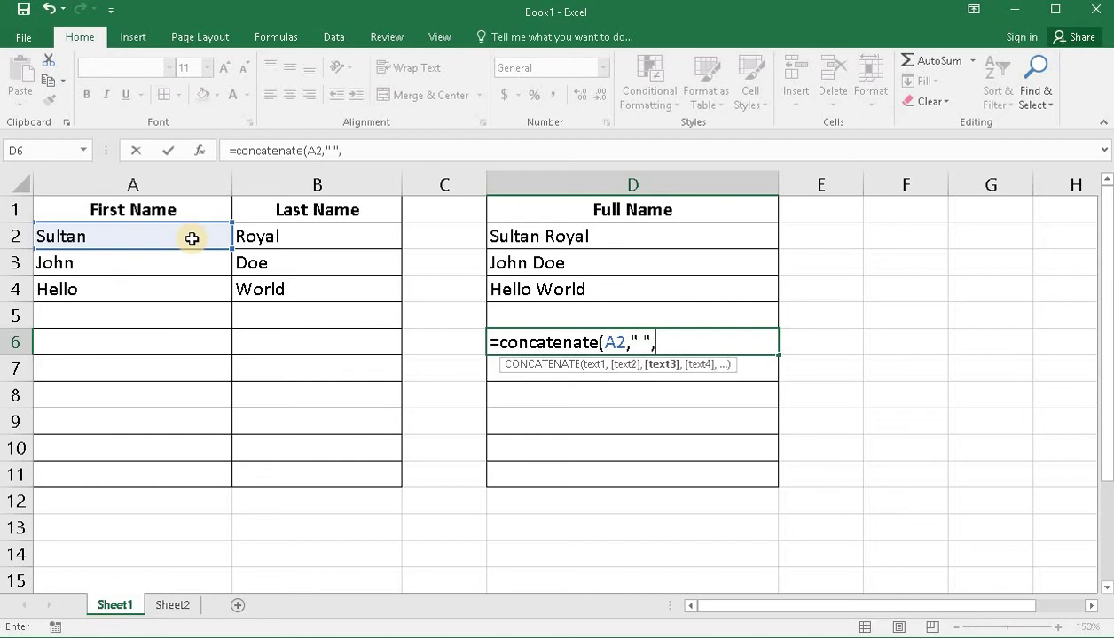
pyautogui.click(319, 295)
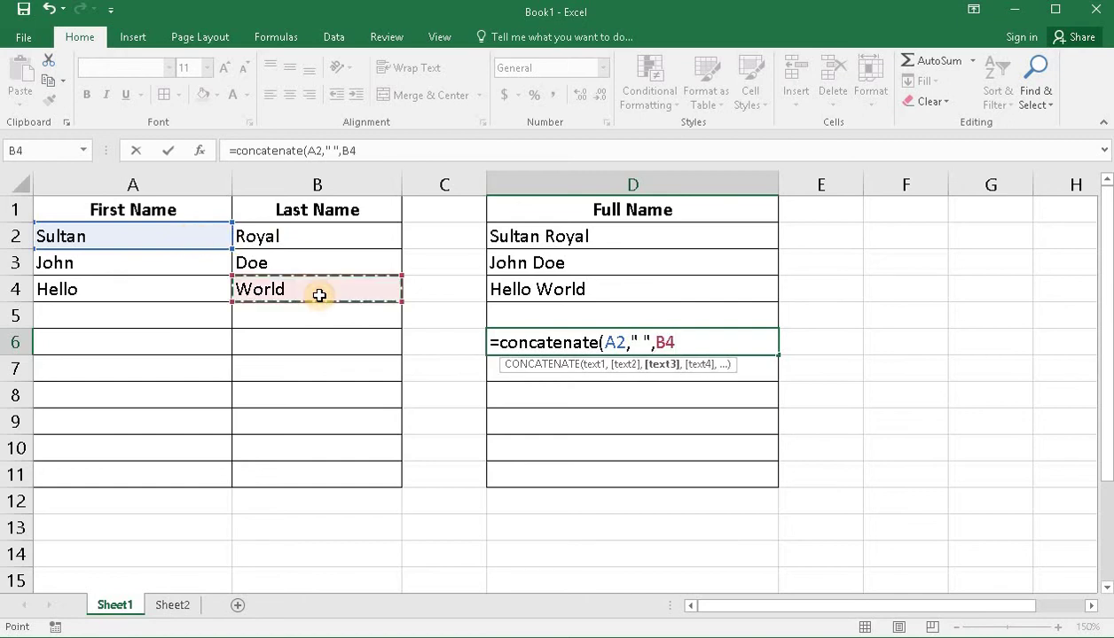
pyautogui.write(')')
pyautogui.press('Return')
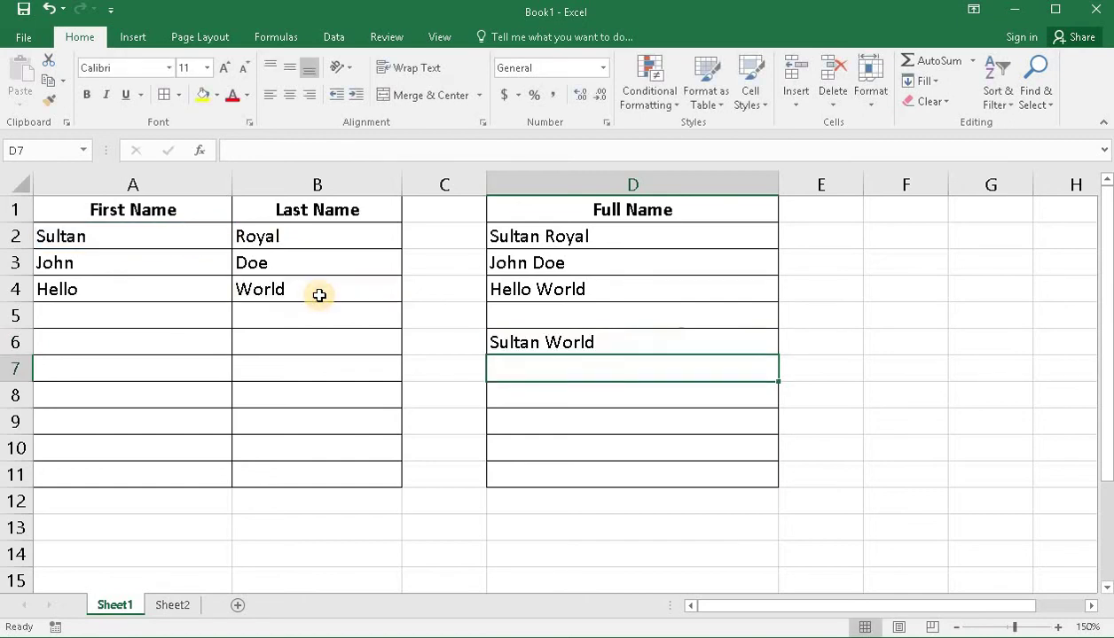
# Extend the formula in D6 with the first name from A3: =CONCATENATE(A2," ",B4,A3)
pyautogui.click(603, 346)
pyautogui.doubleClick(611, 342)
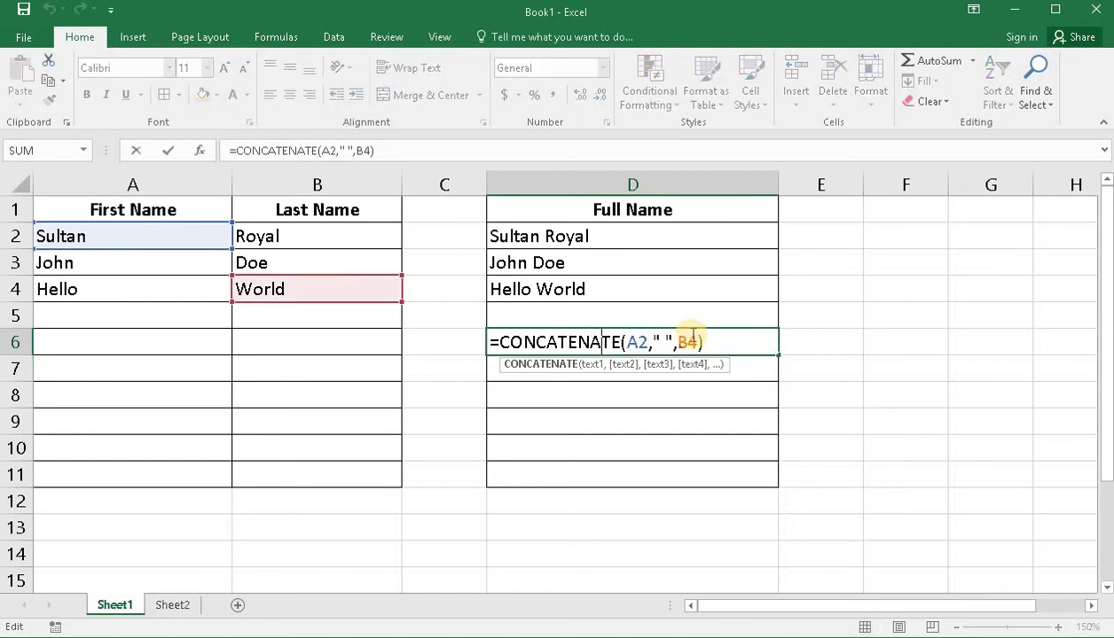
pyautogui.click(699, 344)
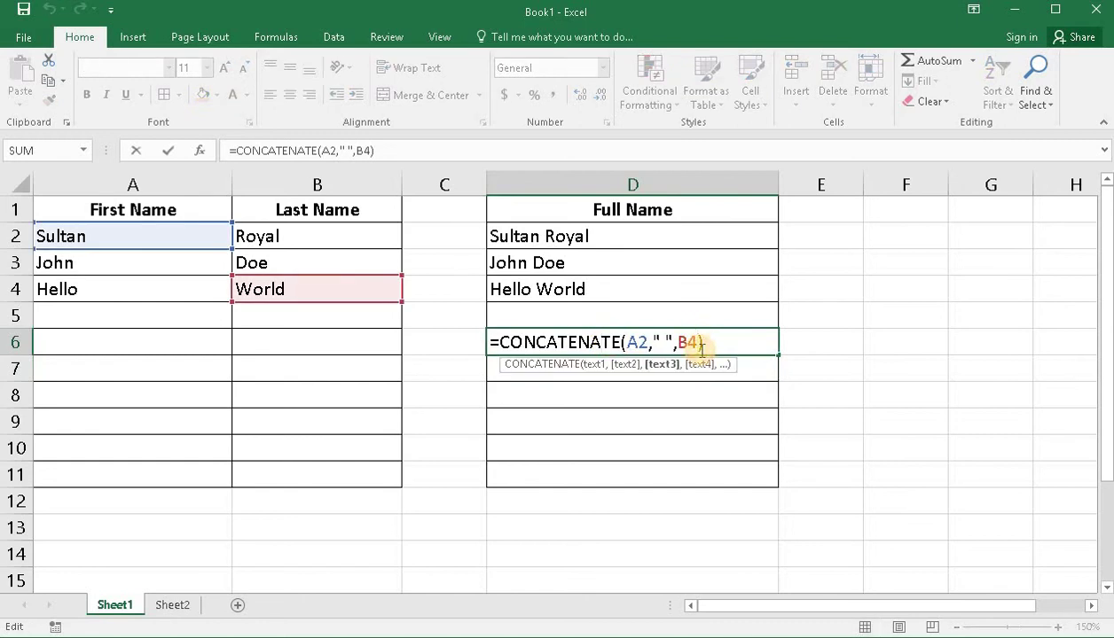
pyautogui.write(',')
pyautogui.click(207, 263)
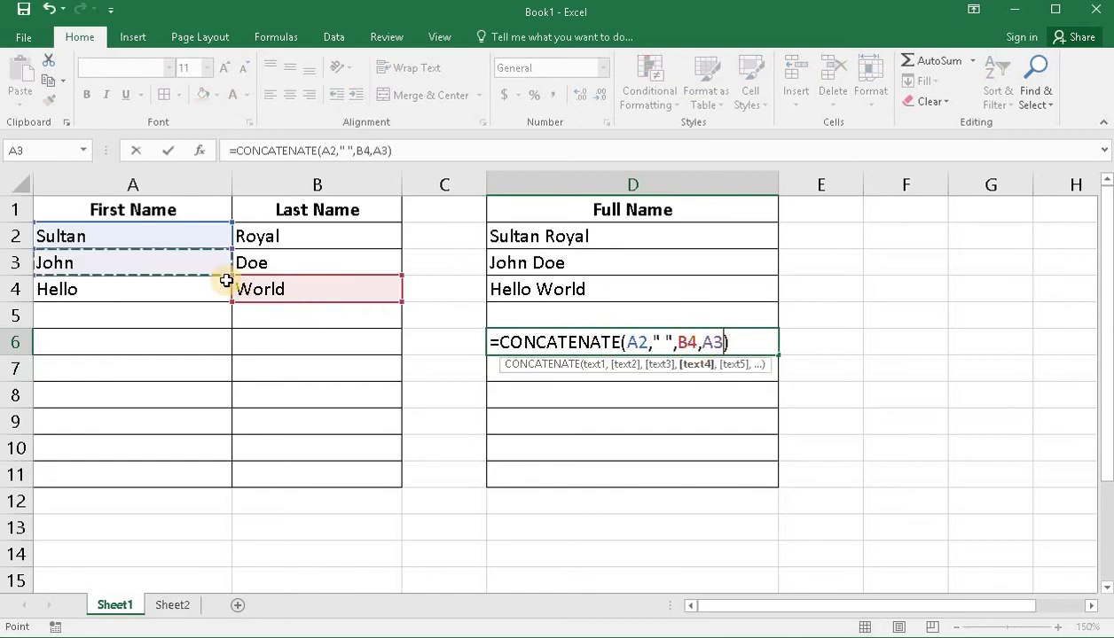
pyautogui.press('Return')
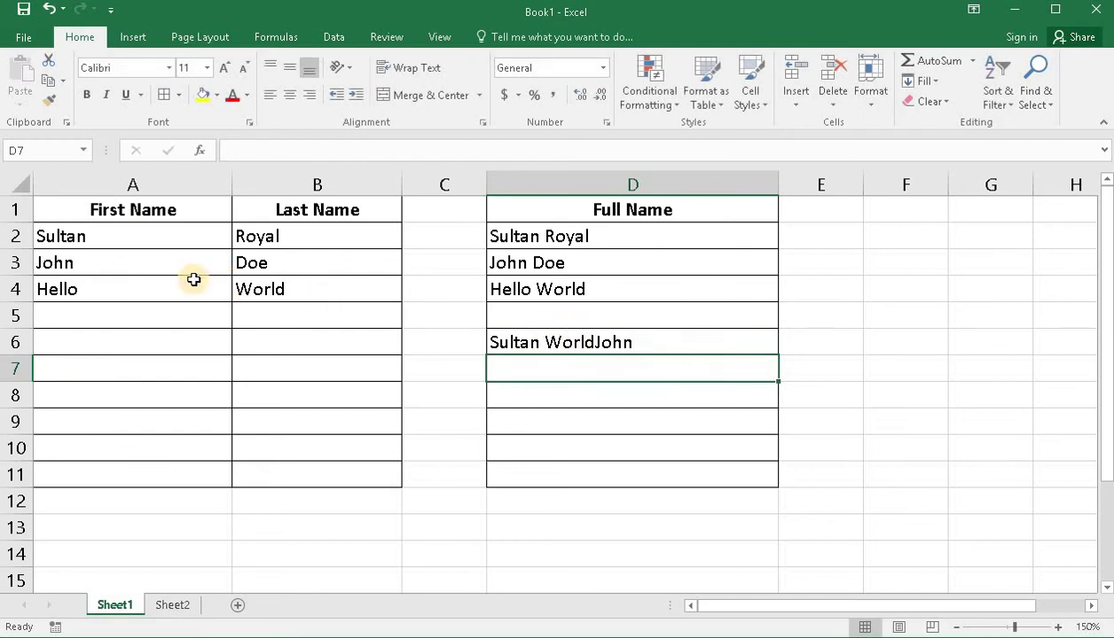
# Examine the D6 formula and the cells it references in columns A and B, leaving the formula as it is
pyautogui.doubleClick(608, 341)
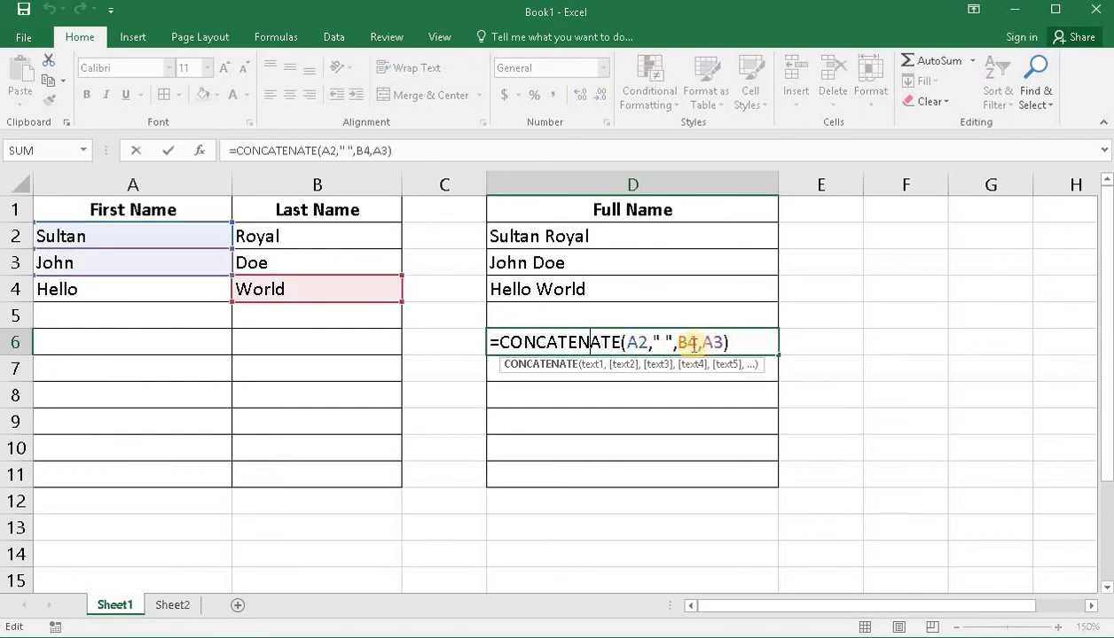
pyautogui.click(581, 390)
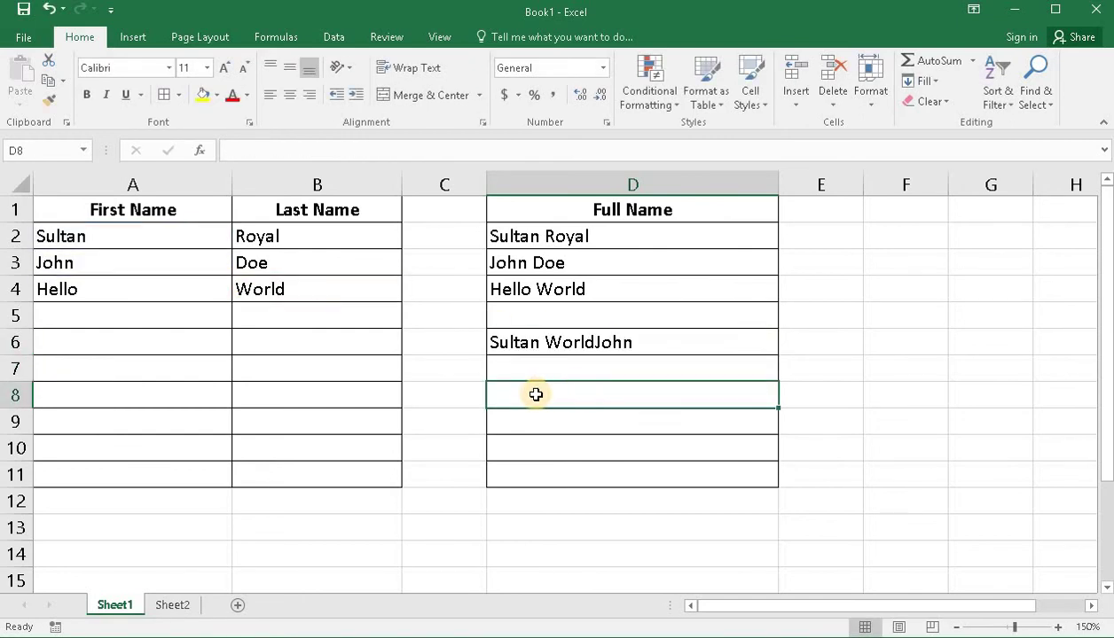
pyautogui.click(131, 284)
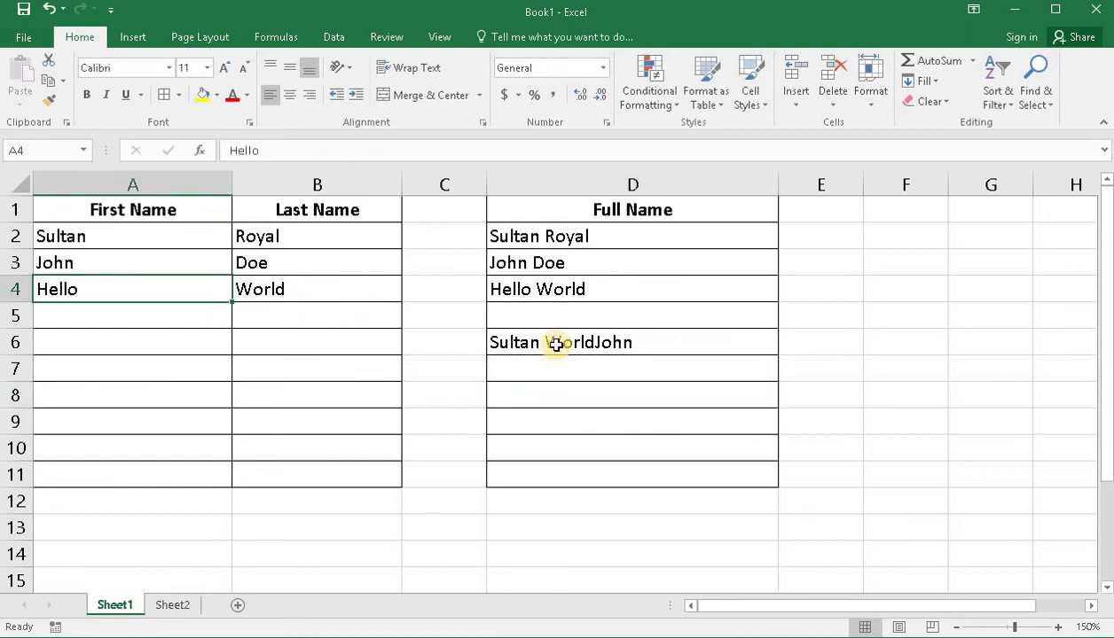
pyautogui.doubleClick(608, 344)
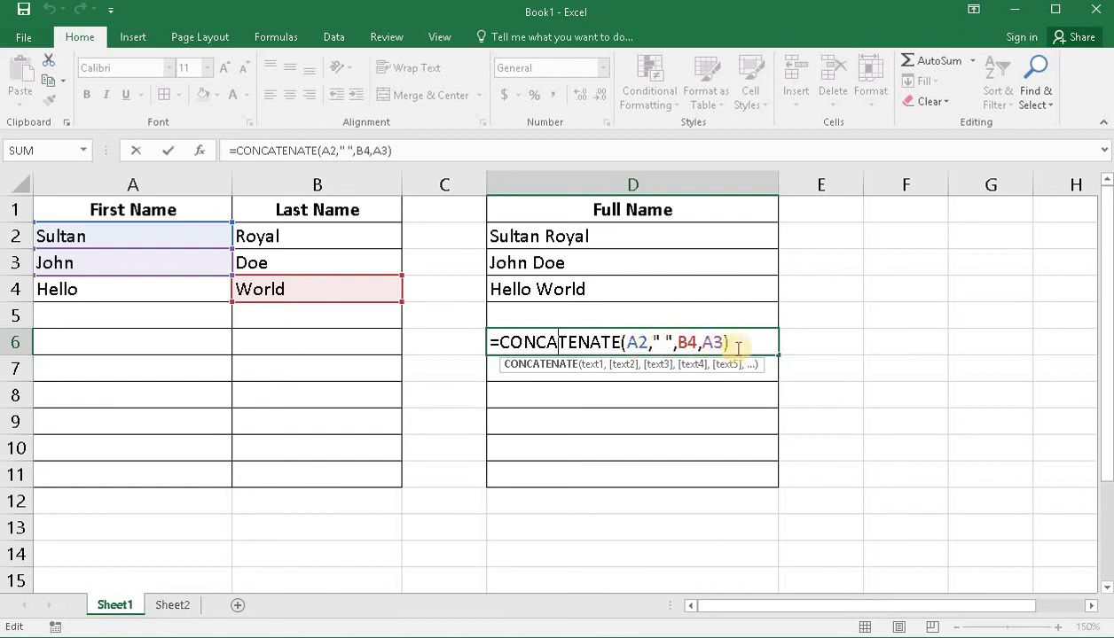
pyautogui.click(806, 373)
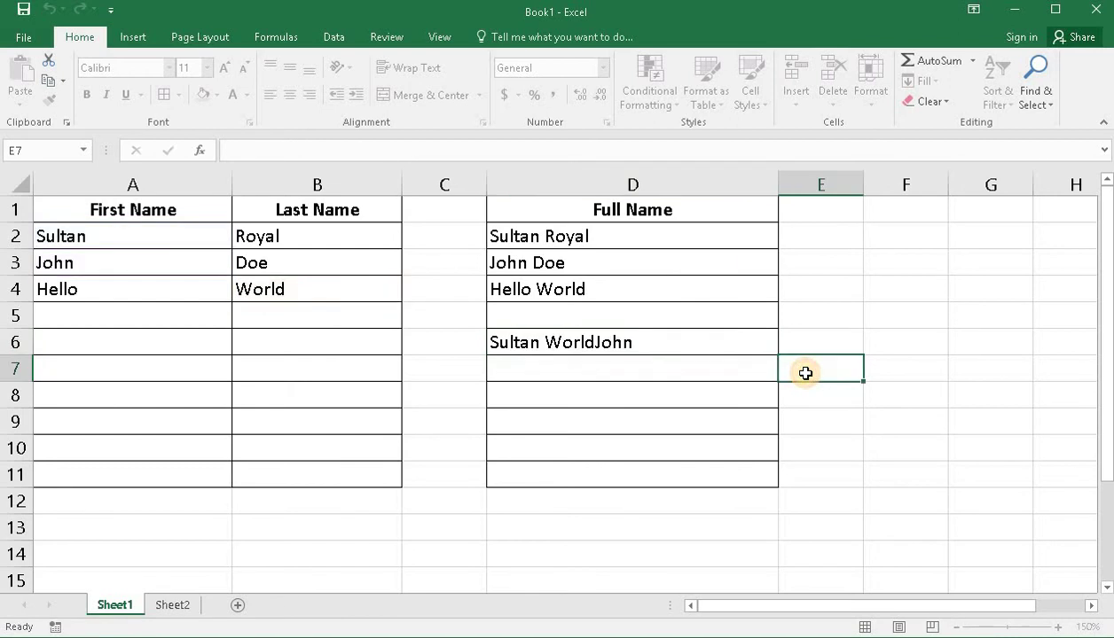
pyautogui.click(441, 348)
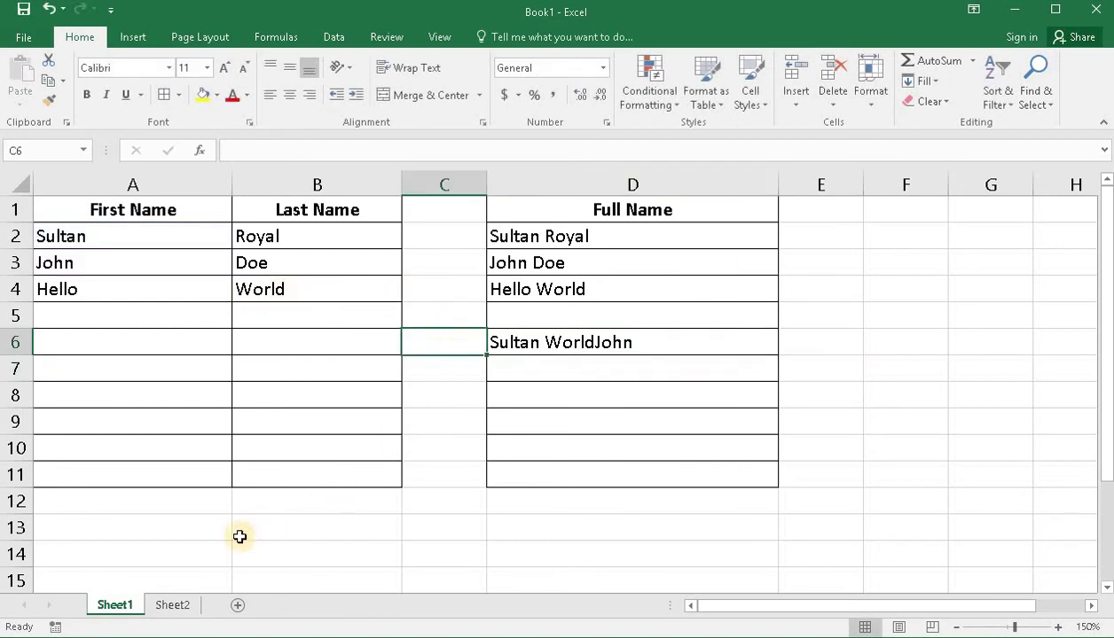
# Switch to Sheet2 and look over the Name and New ID entries
pyautogui.click(174, 606)
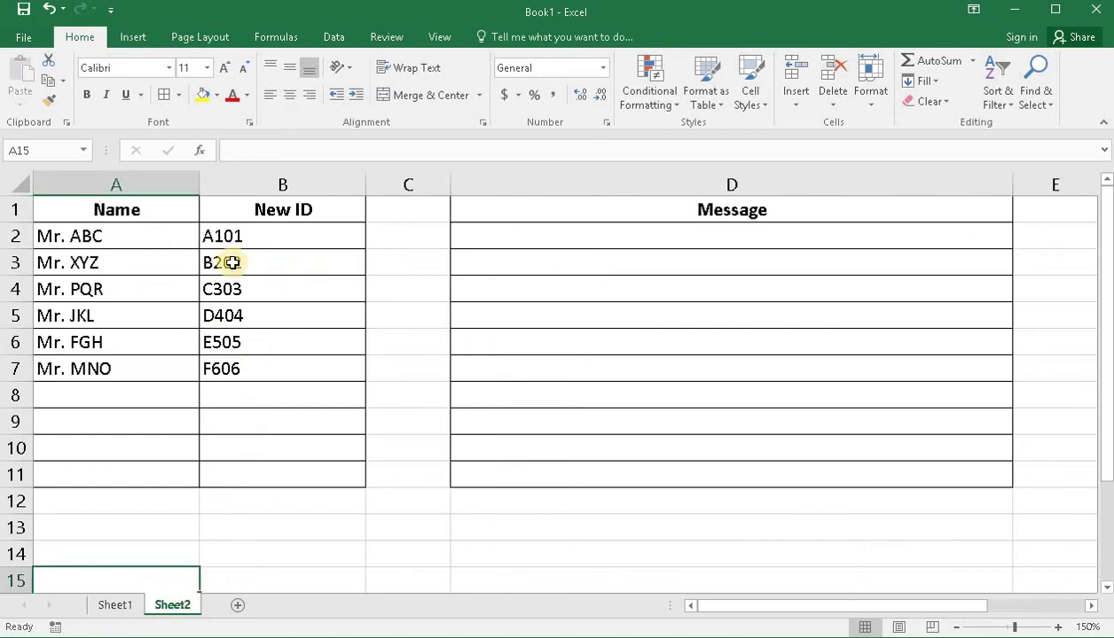
pyautogui.click(302, 236)
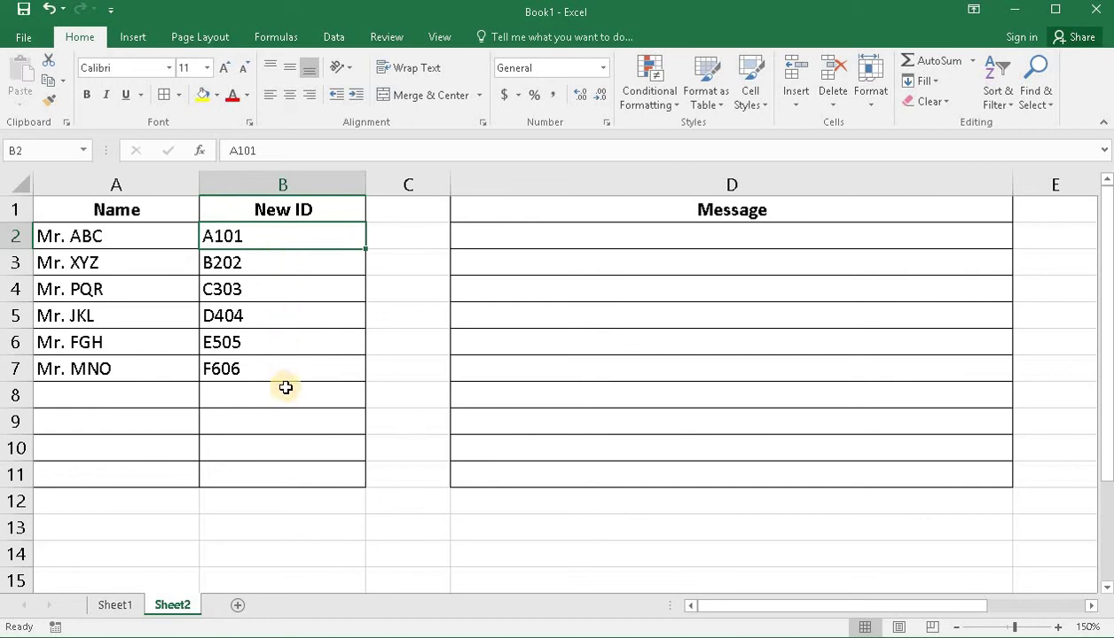
pyautogui.click(302, 258)
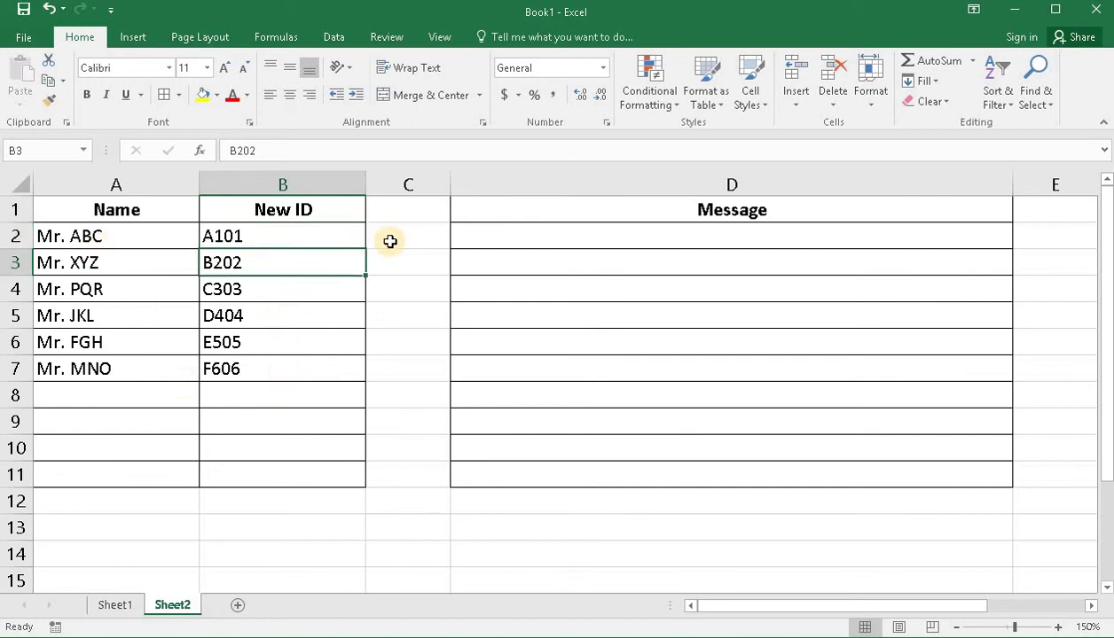
pyautogui.click(390, 241)
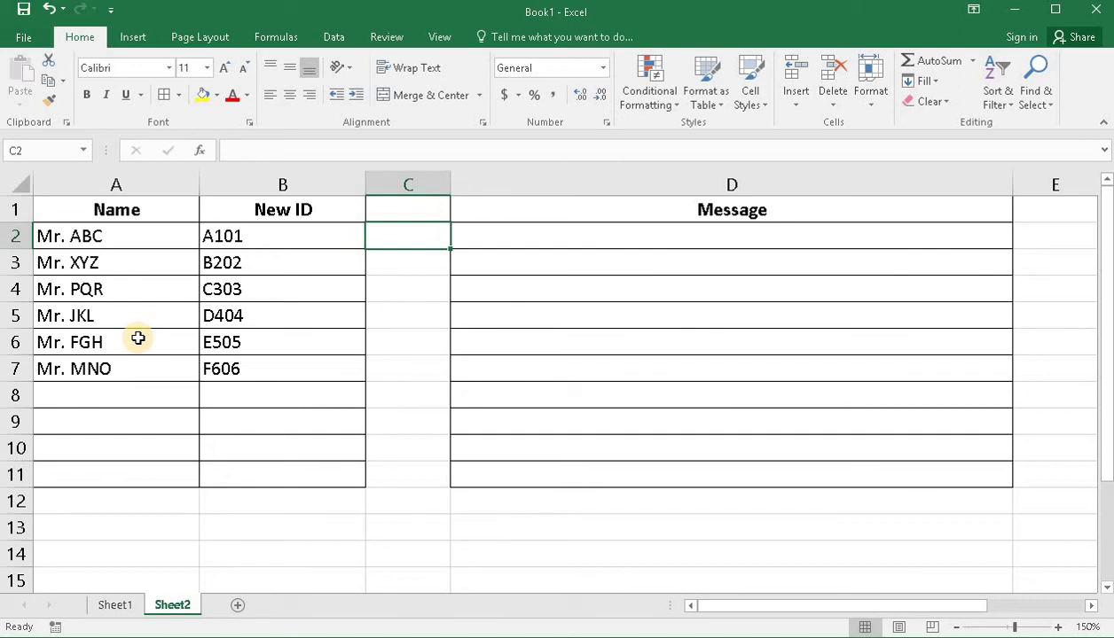
# Start a CONCATENATE formula in cell D2 with the text "Hey " followed by the name in A2
pyautogui.click(504, 240)
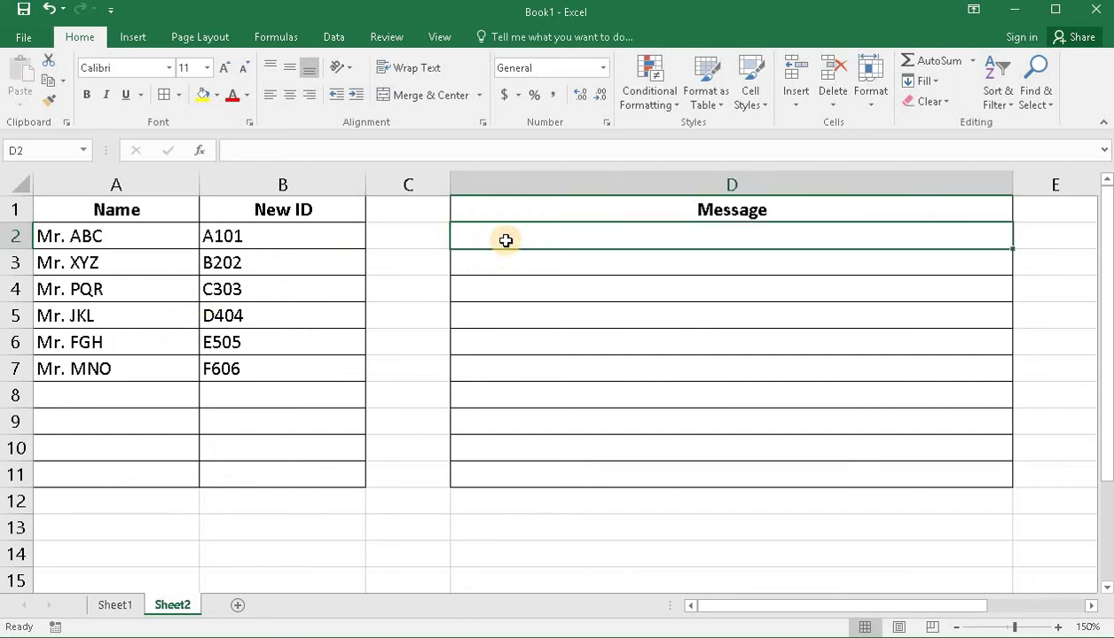
pyautogui.write('=')
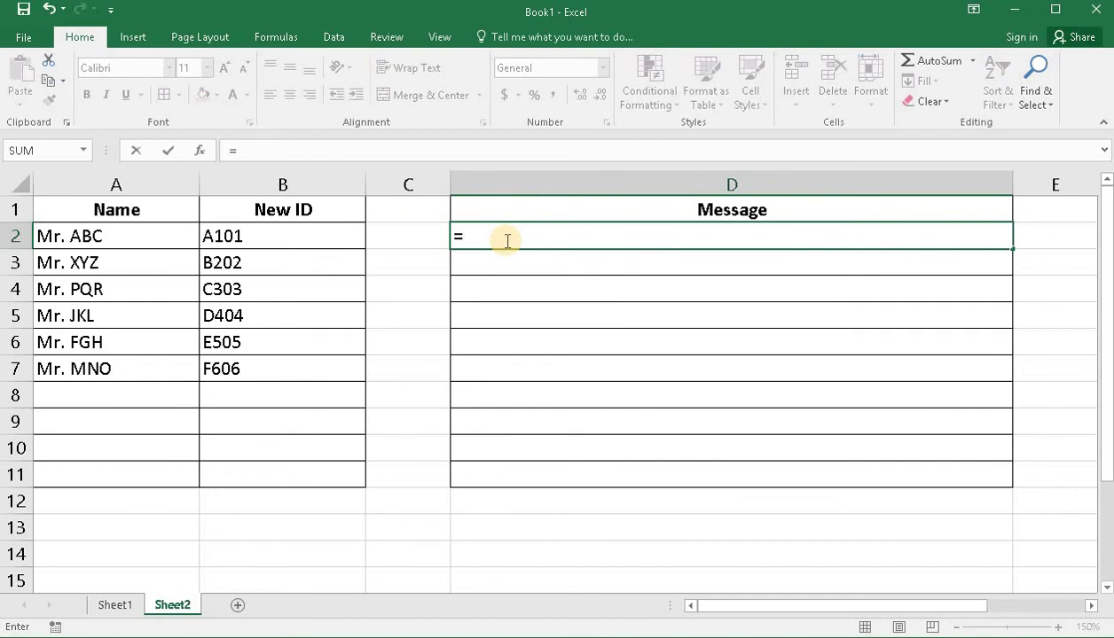
pyautogui.write('c')
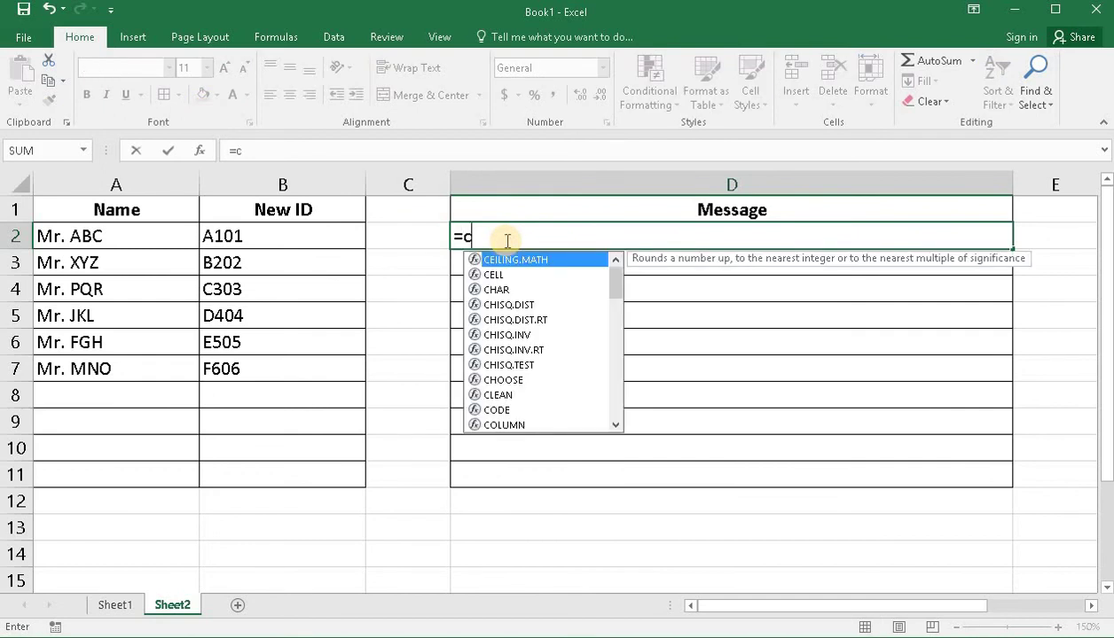
pyautogui.write('onct')
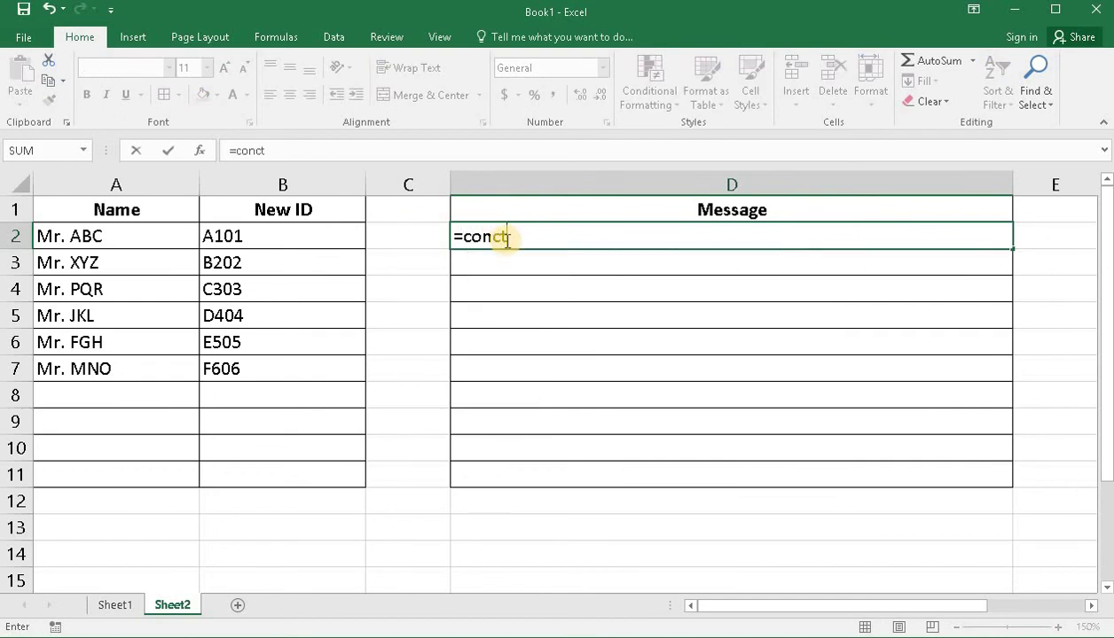
pyautogui.write('enate')
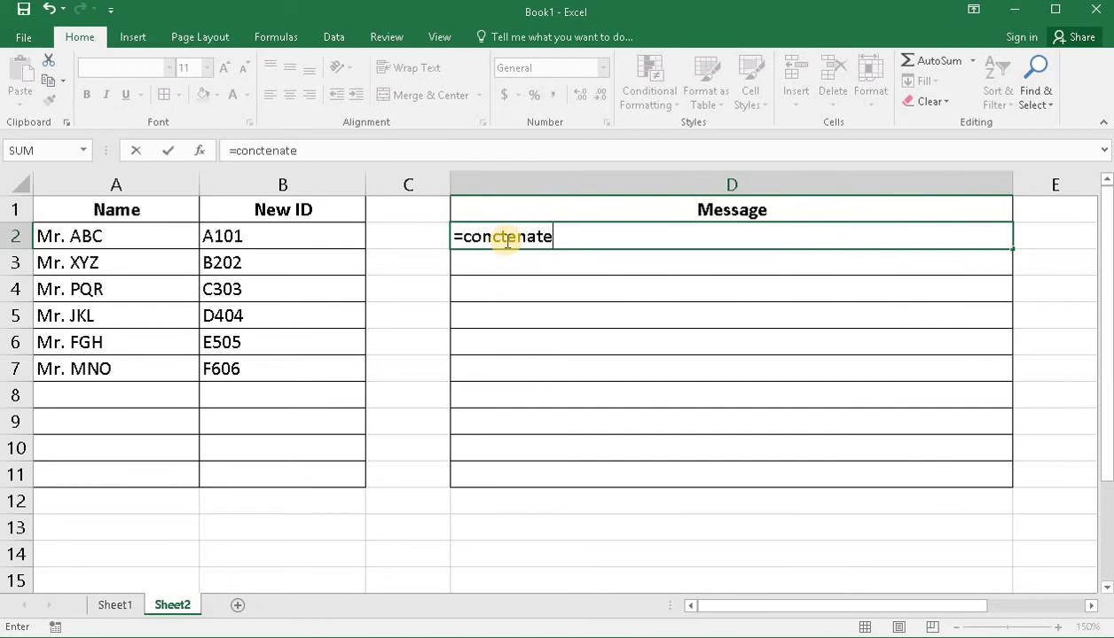
pyautogui.press('BackSpace')
pyautogui.press('BackSpace')
pyautogui.press('BackSpace')
pyautogui.press('BackSpace')
pyautogui.press('BackSpace')
pyautogui.press('BackSpace')
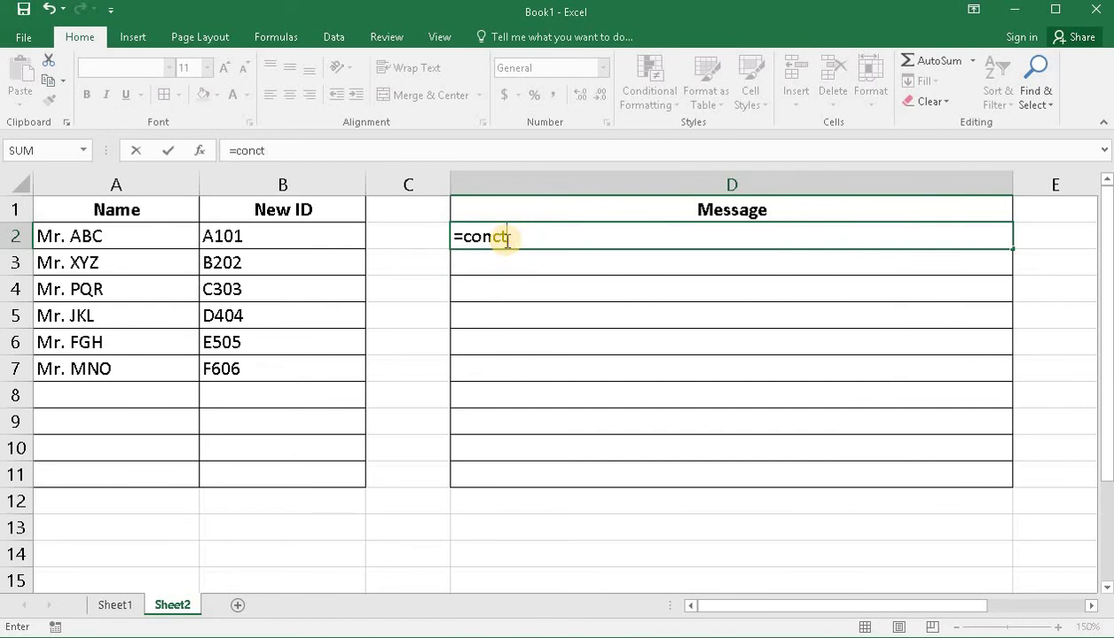
pyautogui.write('a')
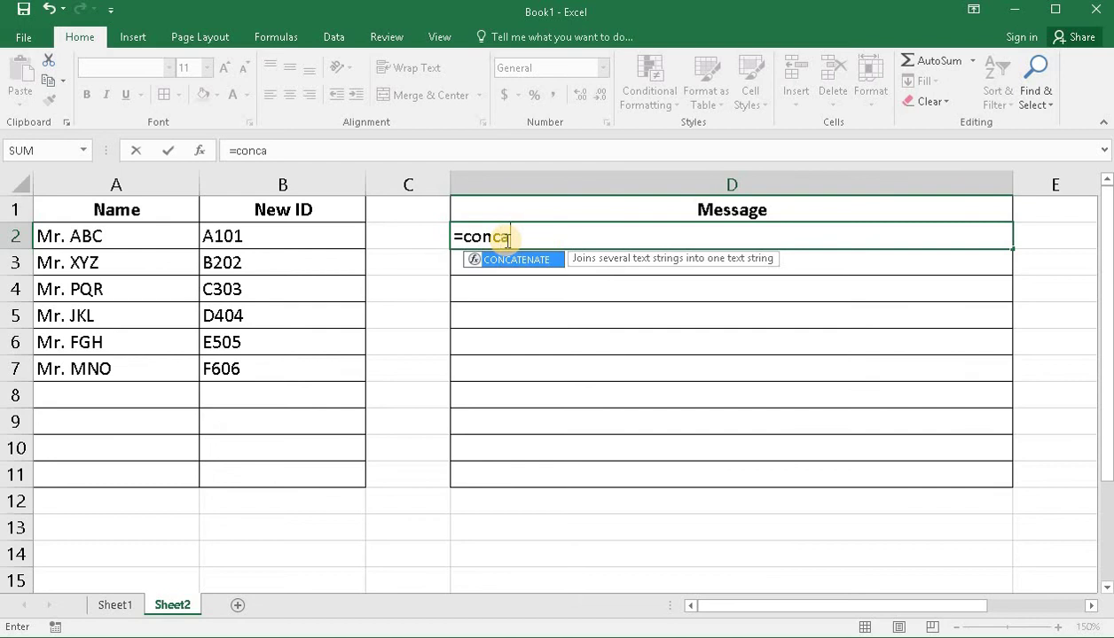
pyautogui.write('tenate(')
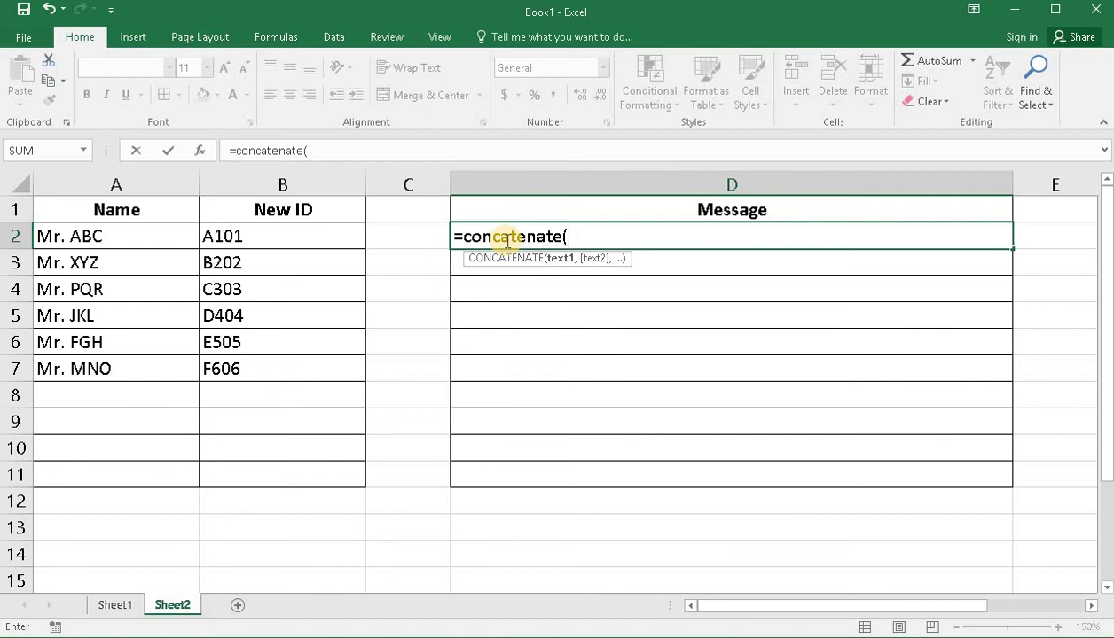
pyautogui.write('"Hey "')
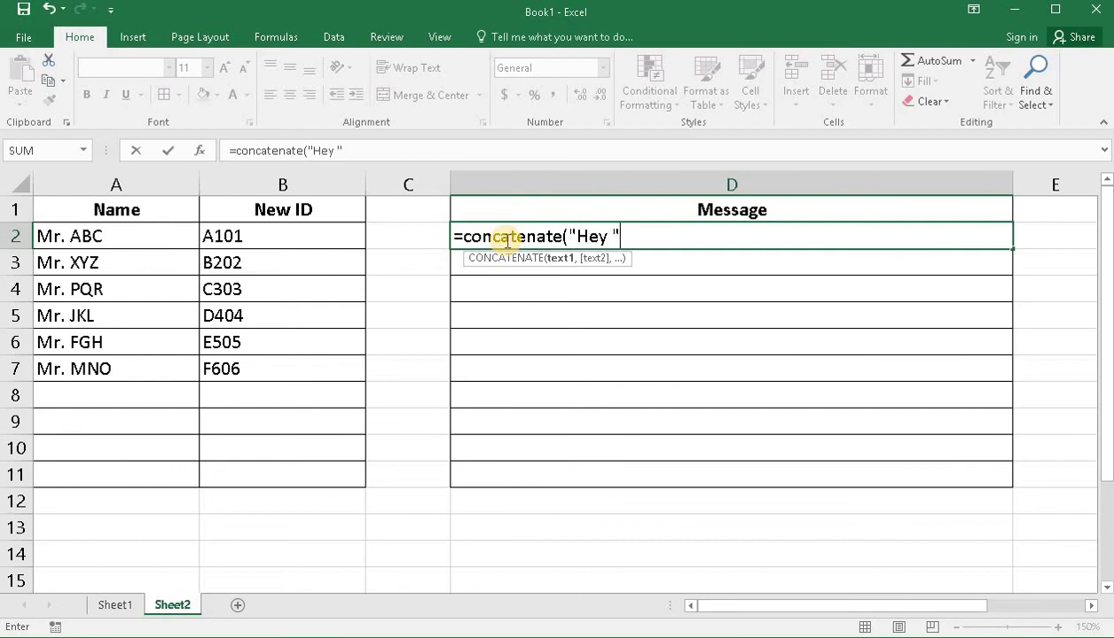
pyautogui.write(',')
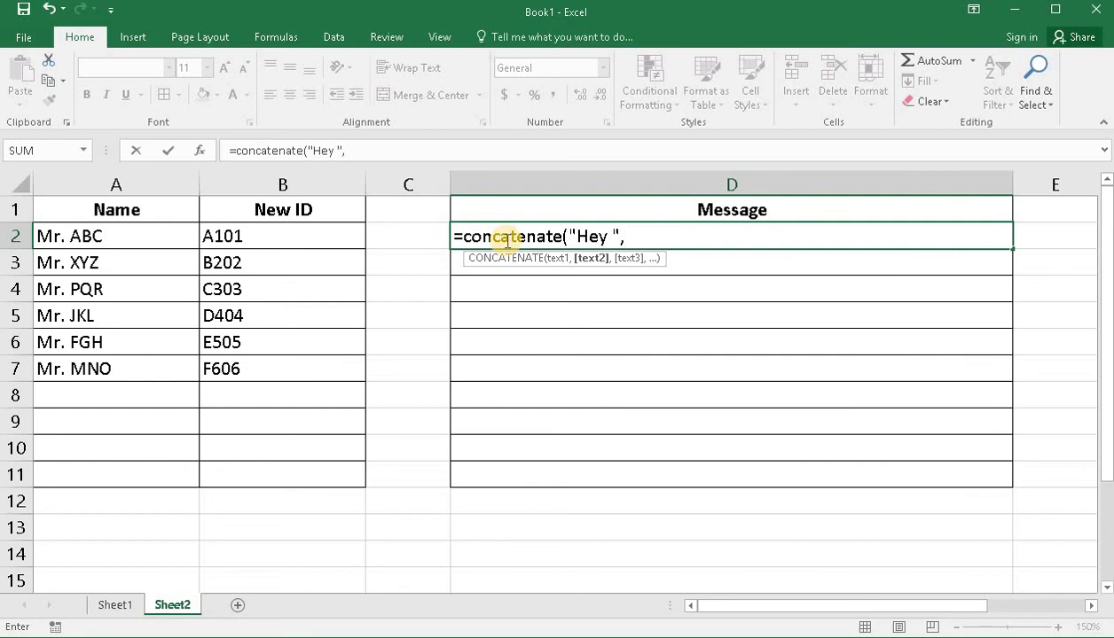
pyautogui.click(159, 235)
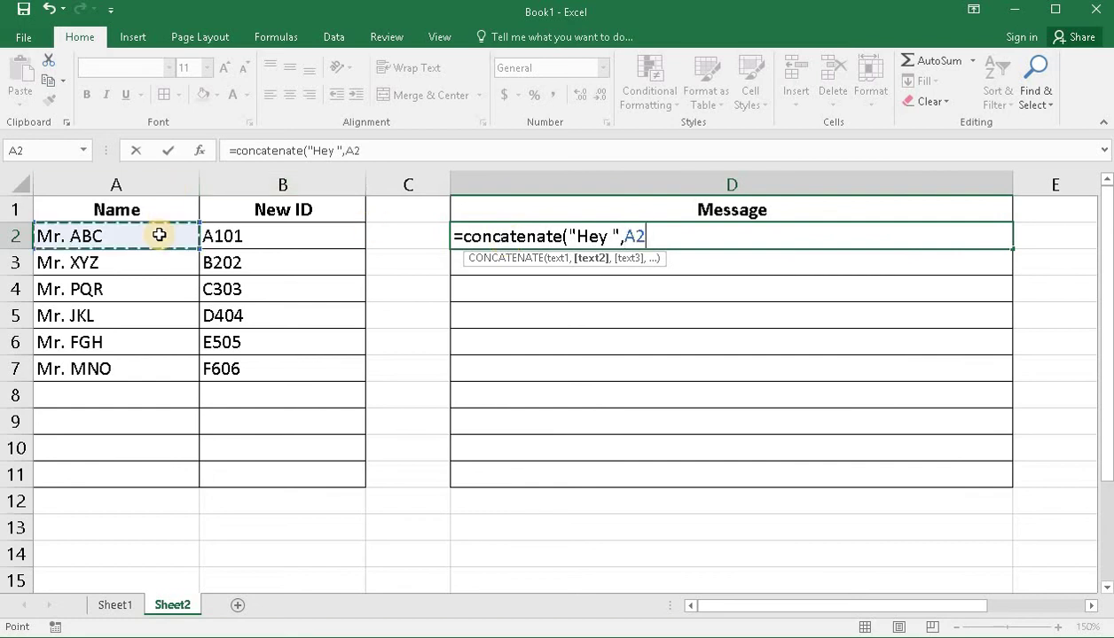
pyautogui.write(',')
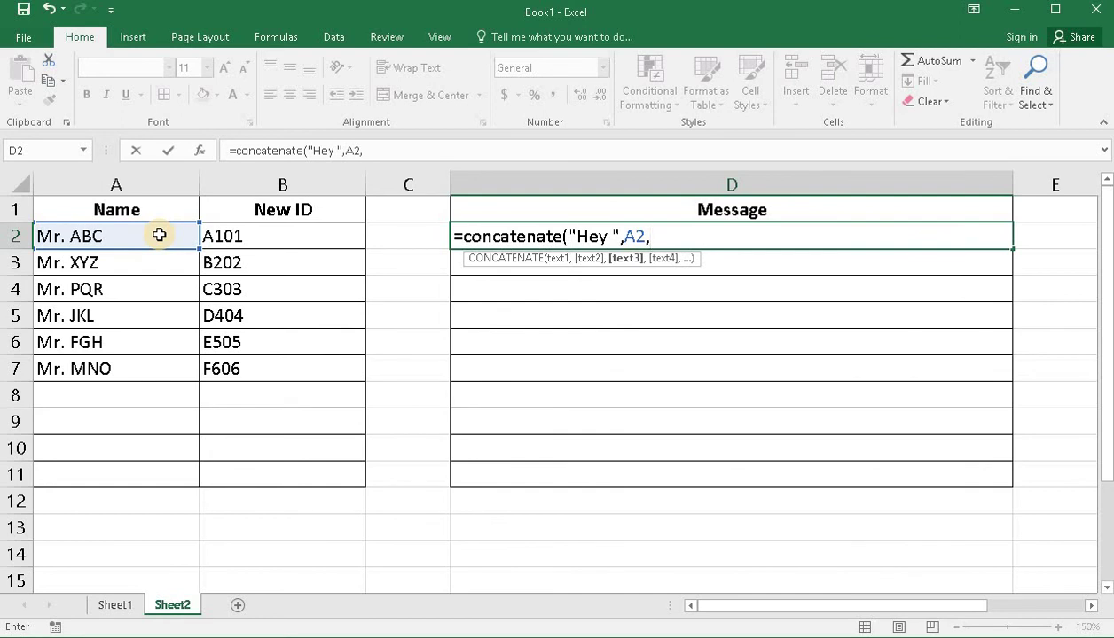
# Complete the D2 formula with the text ", this is your new id: ", the ID in B2 and a closing "."
pyautogui.write('"')
pyautogui.write(', thio')
pyautogui.press('BackSpace')
pyautogui.write('s is yo')
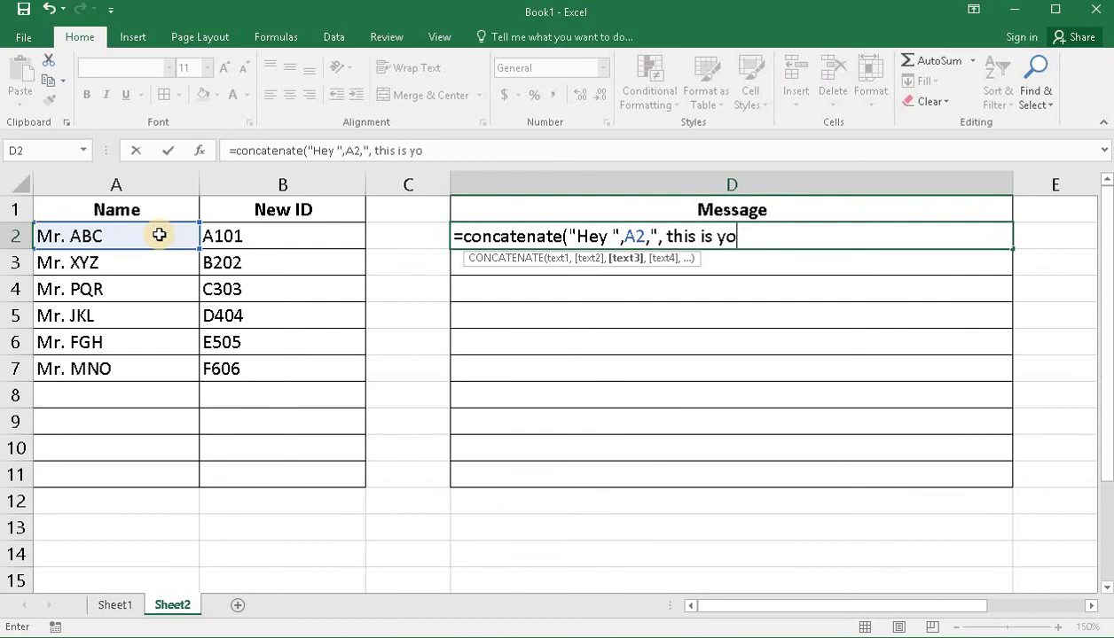
pyautogui.write('ur new ')
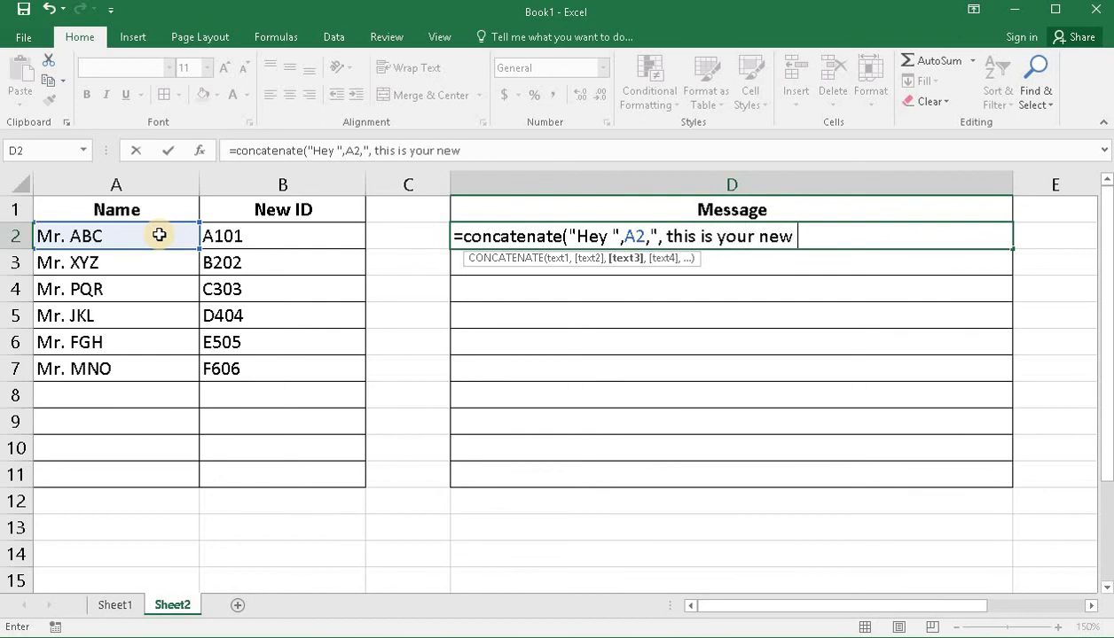
pyautogui.write('id: ",')
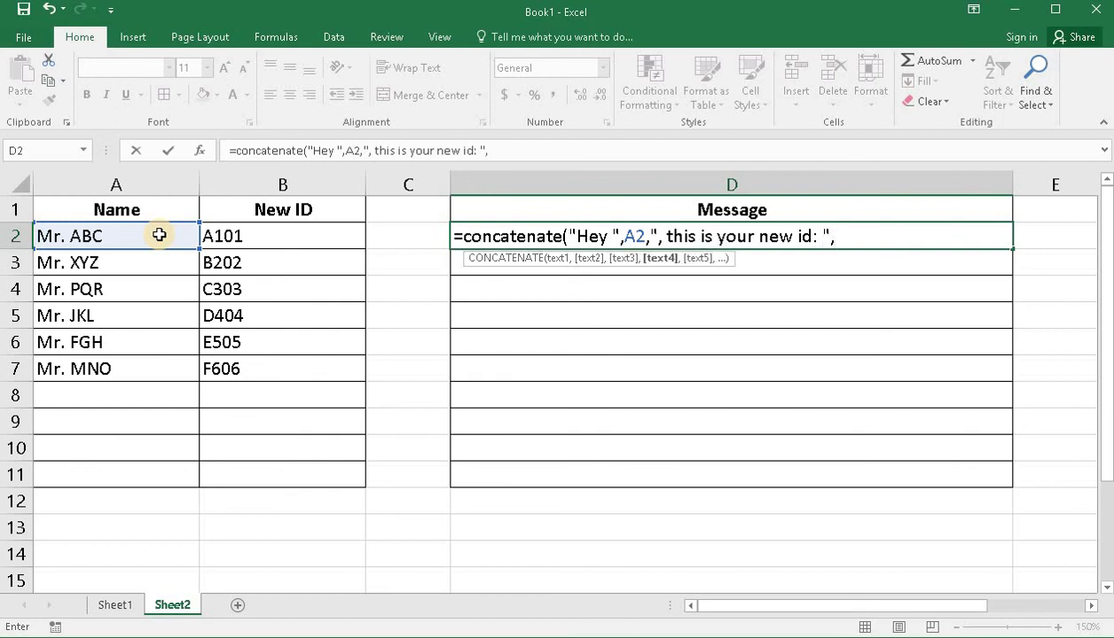
pyautogui.click(231, 235)
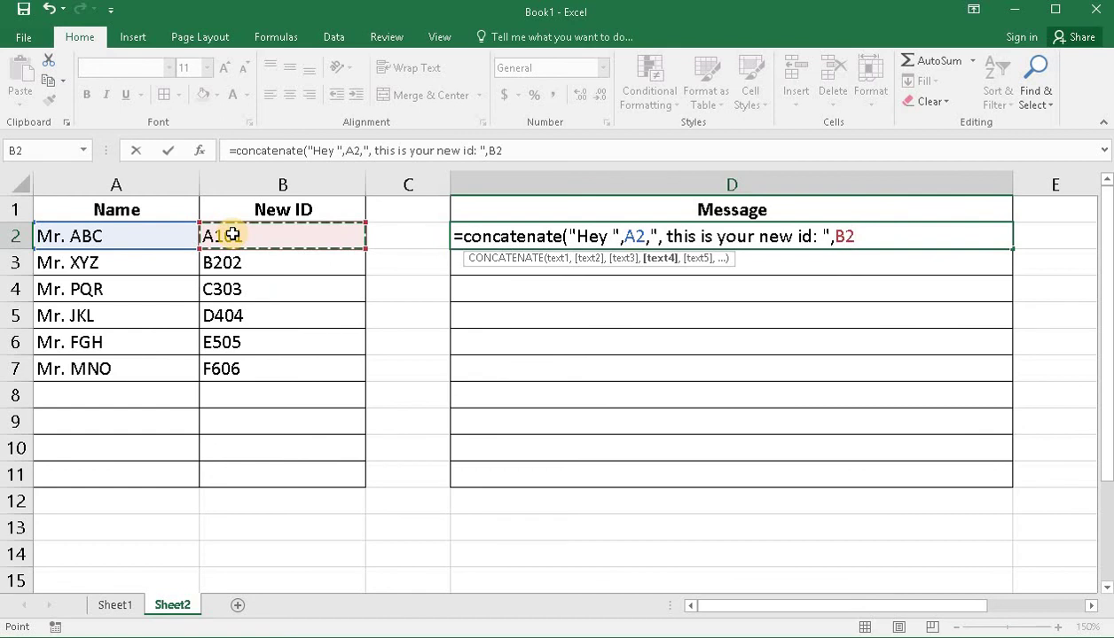
pyautogui.write(',')
pyautogui.write('".')
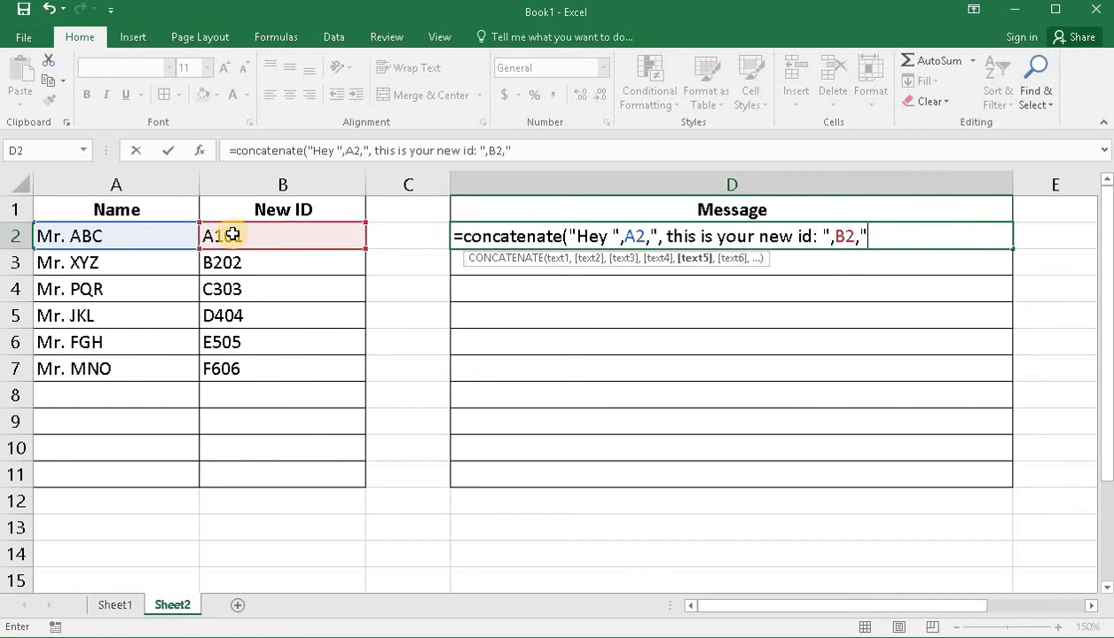
pyautogui.write('")')
pyautogui.press('Return')
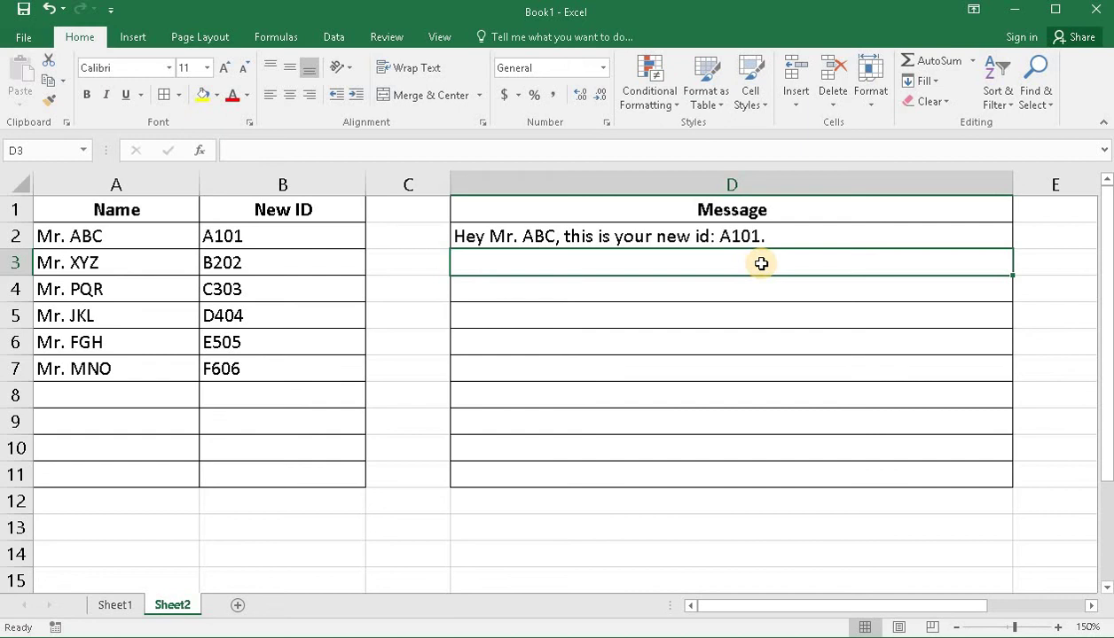
# Review the message formula in D2 and copy it down to D3:D7
pyautogui.doubleClick(661, 235)
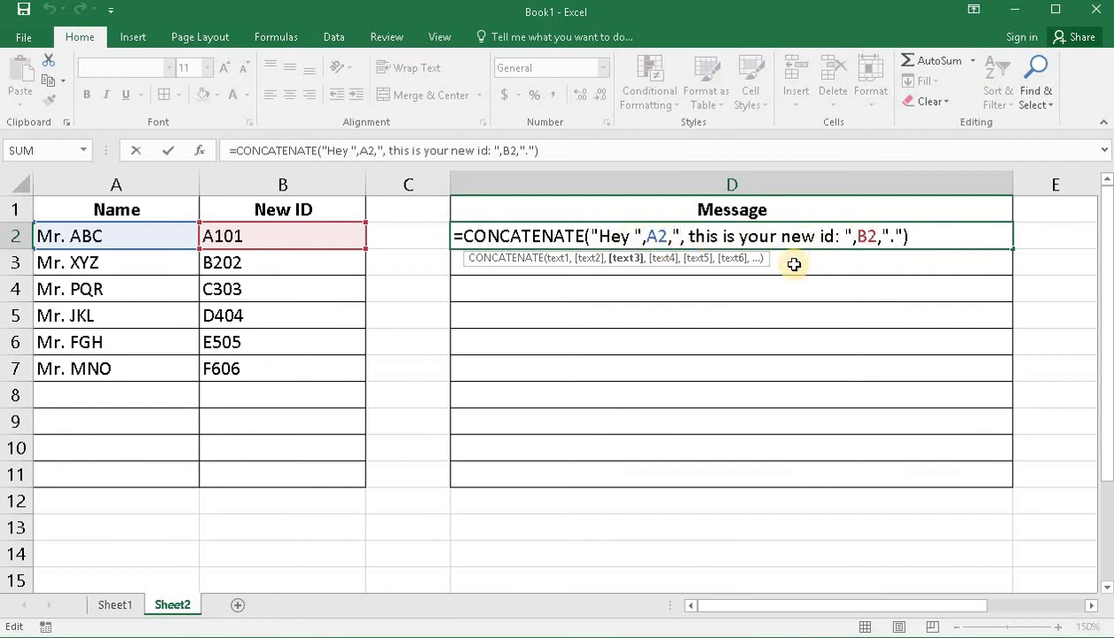
pyautogui.press('Return')
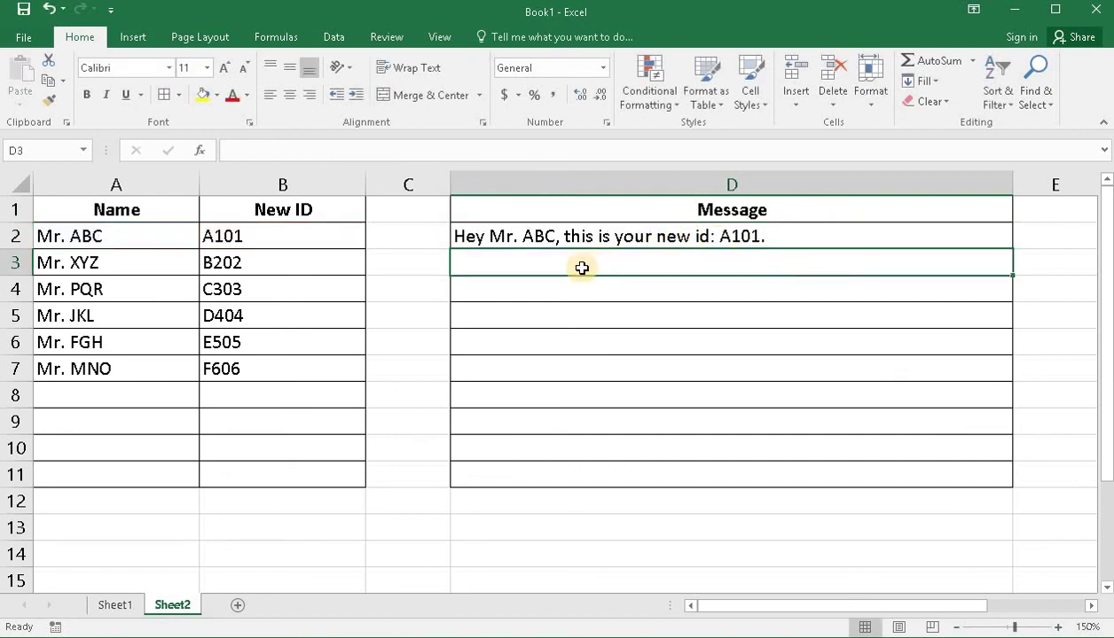
pyautogui.click(526, 239)
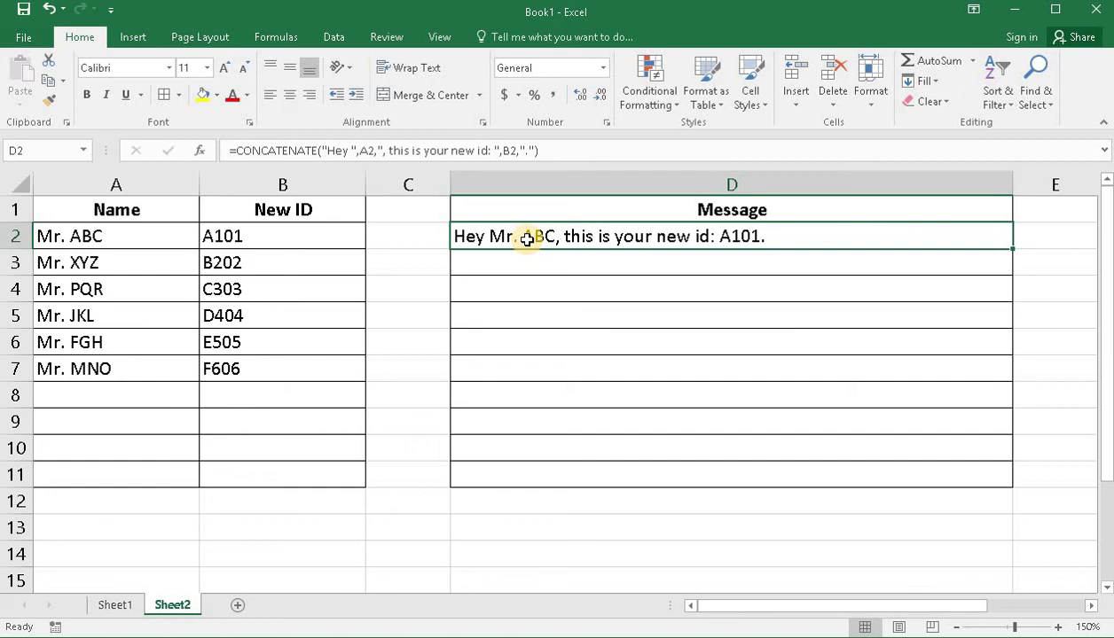
pyautogui.hotkey('ctrl', 'c')
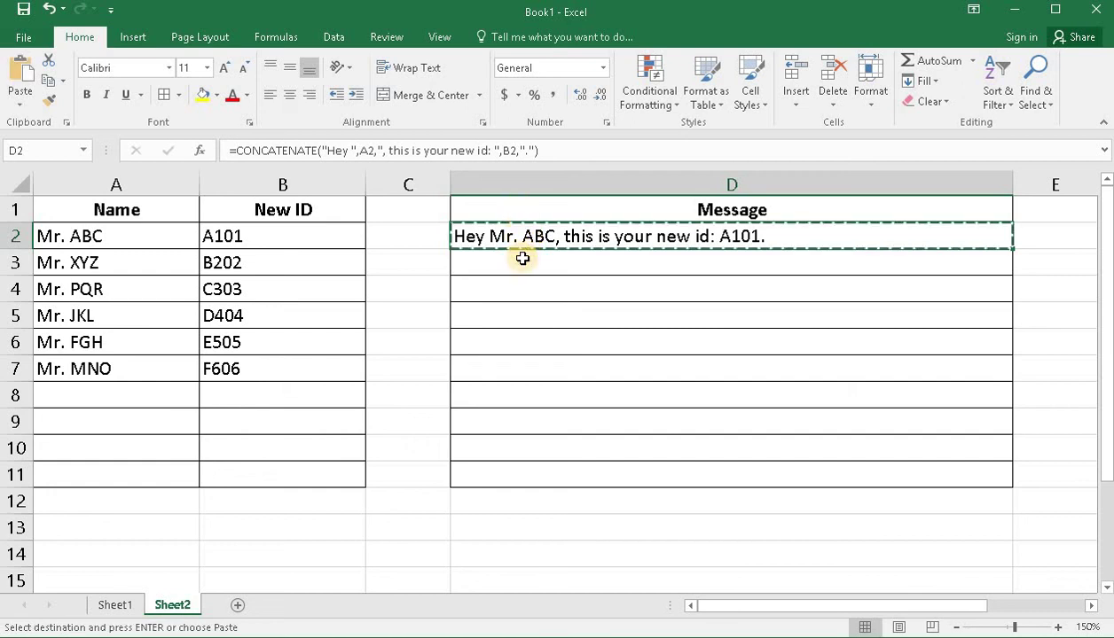
pyautogui.moveTo(529, 263); pyautogui.dragTo(532, 362)
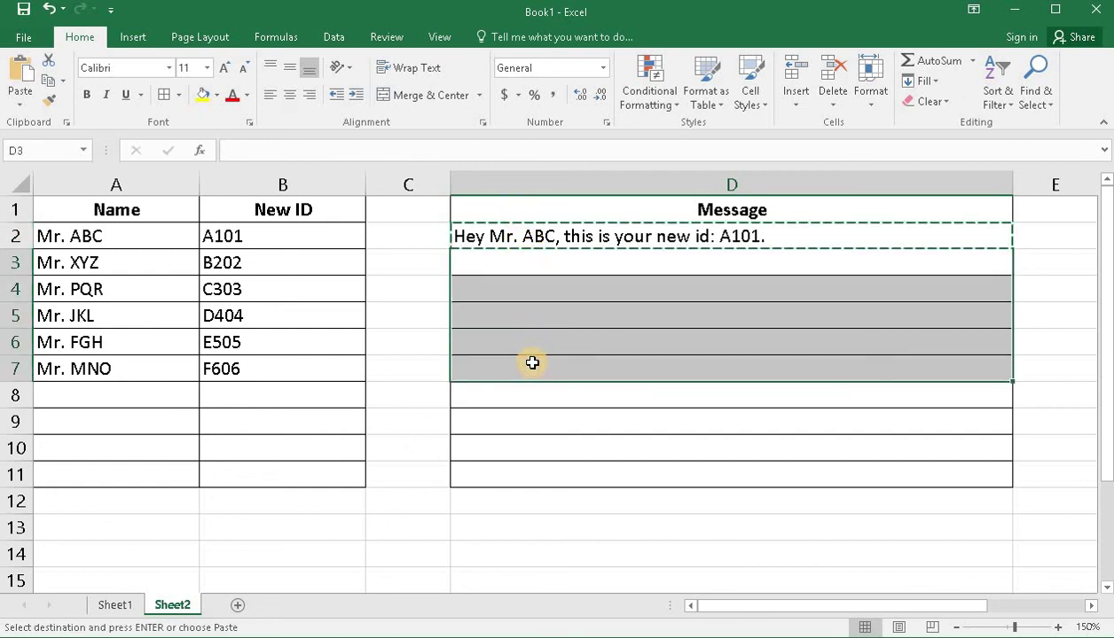
pyautogui.hotkey('ctrl', 'v')
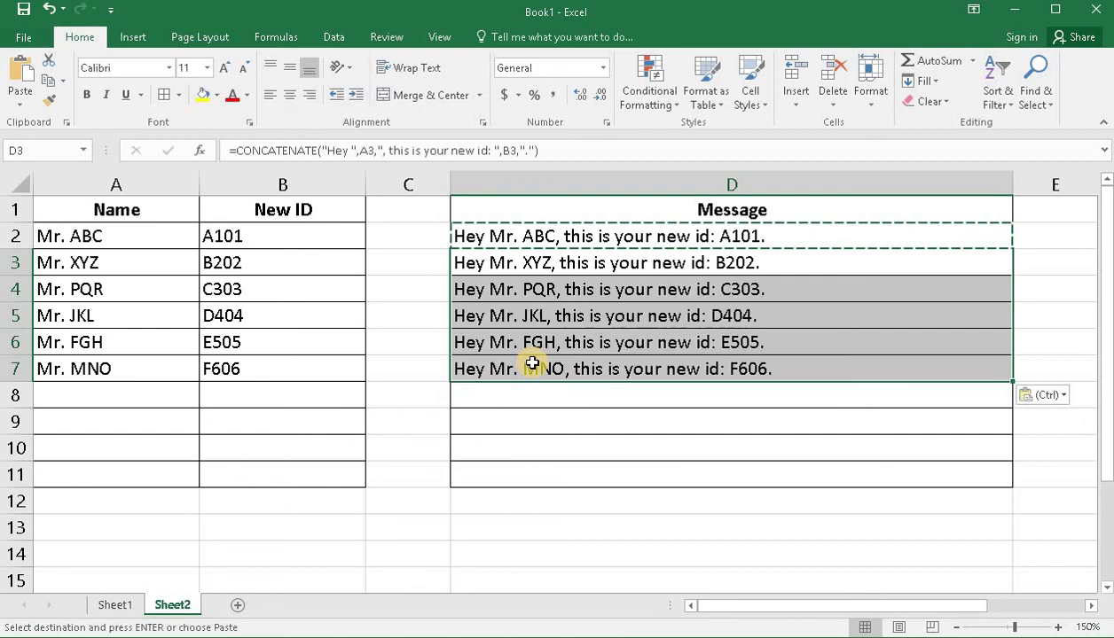
pyautogui.click(543, 417)
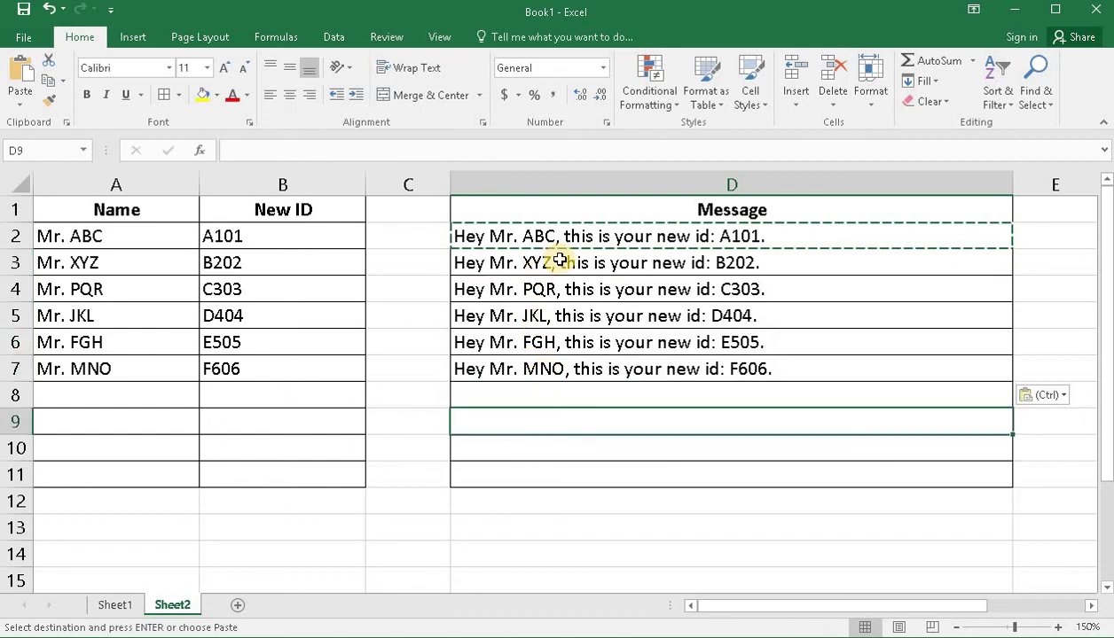
# Compare the copied messages in column D and their formulas with the names and new IDs in columns A and B
pyautogui.click(663, 266)
pyautogui.click(118, 266)
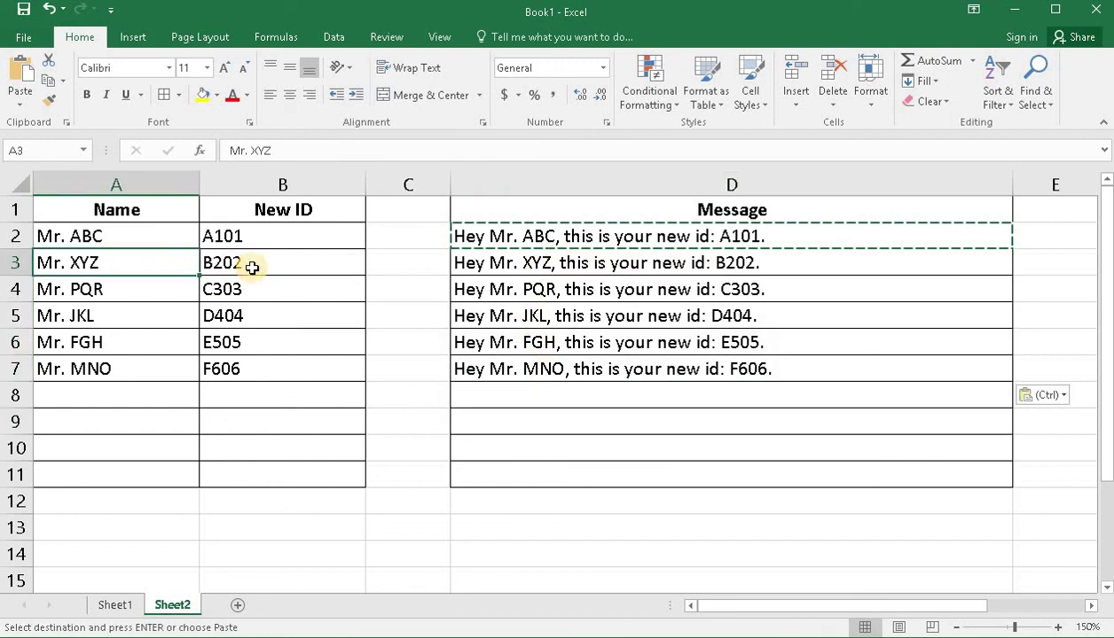
pyautogui.click(258, 270)
pyautogui.click(297, 294)
pyautogui.click(352, 320)
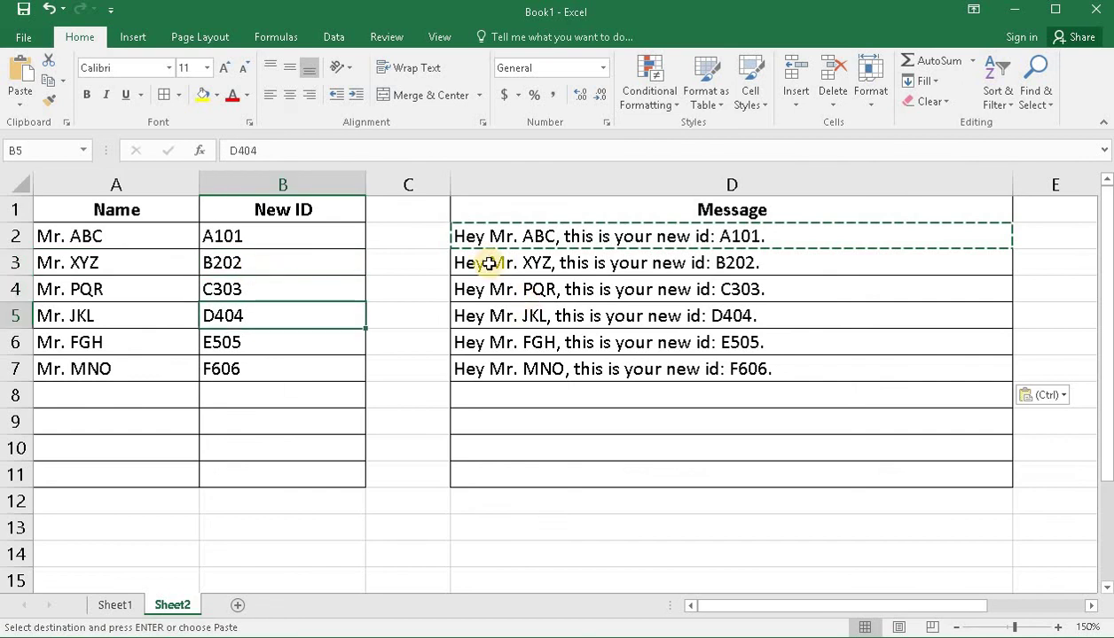
pyautogui.click(581, 263)
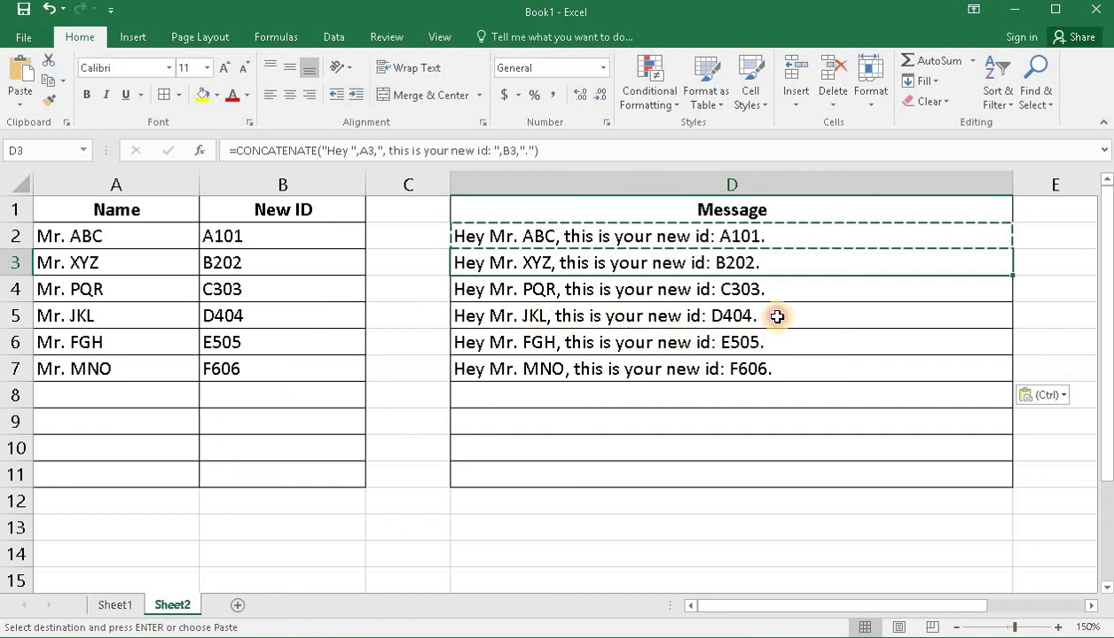
pyautogui.click(709, 317)
pyautogui.click(723, 401)
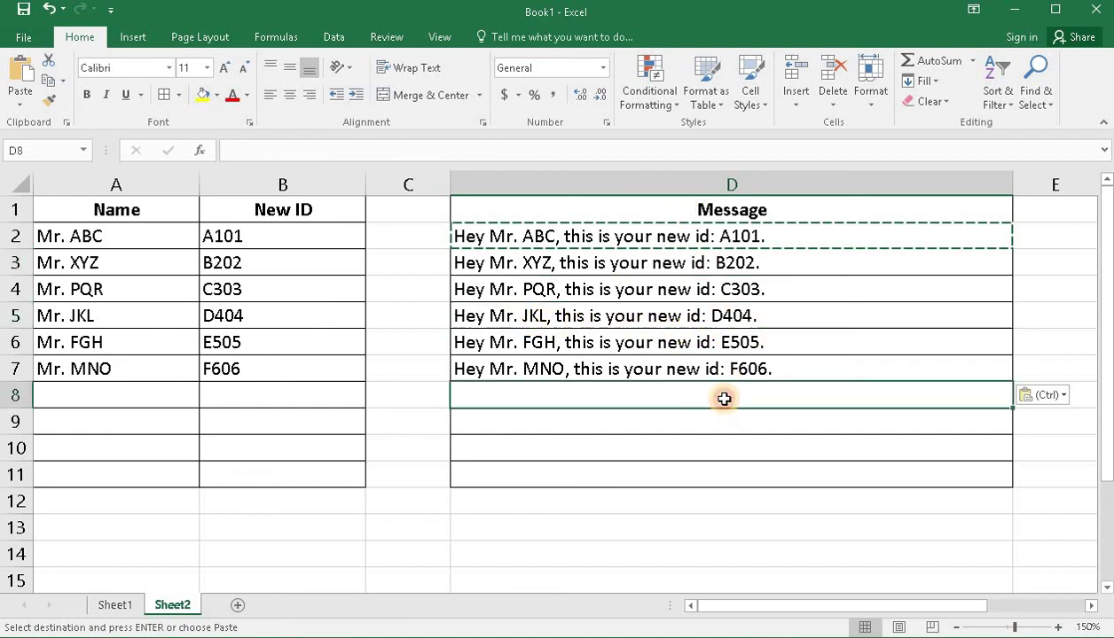
pyautogui.click(554, 236)
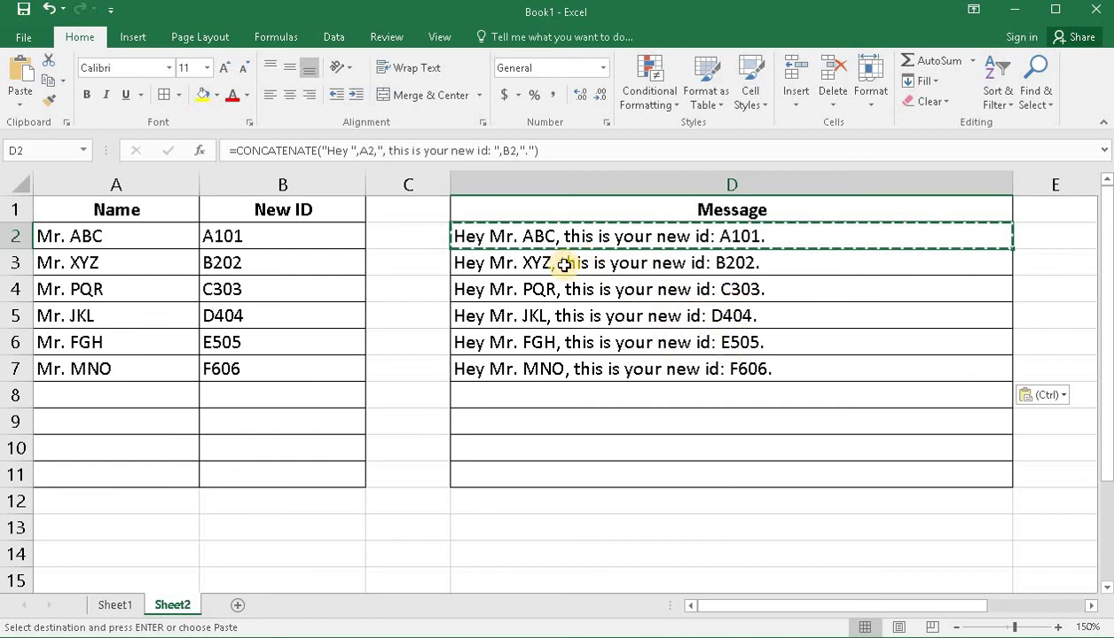
pyautogui.moveTo(567, 263); pyautogui.dragTo(568, 368)
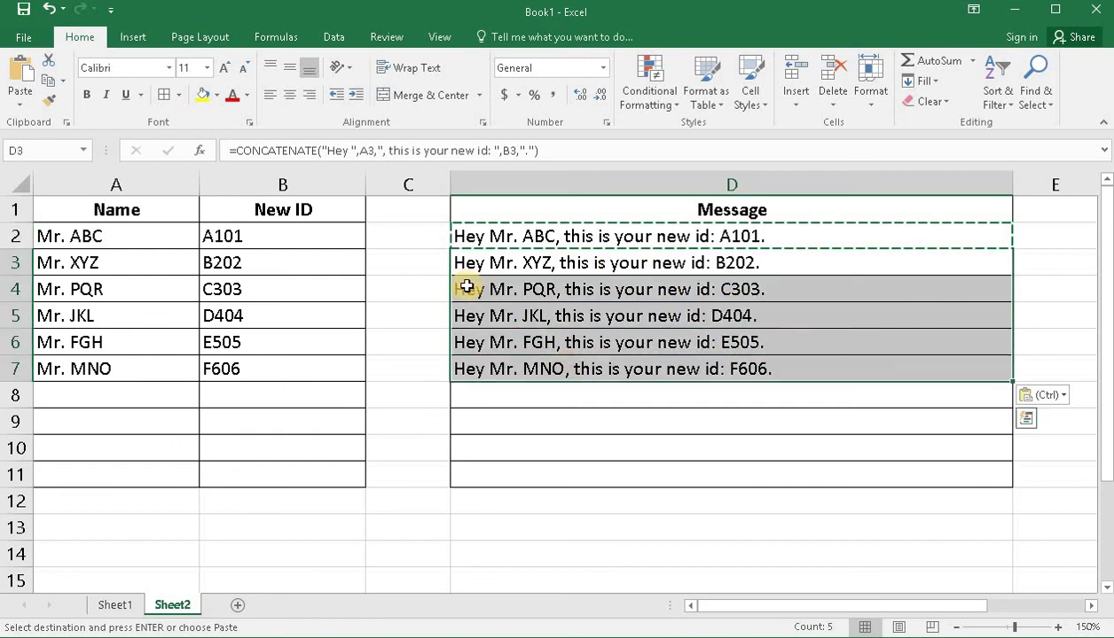
pyautogui.click(507, 262)
pyautogui.click(166, 262)
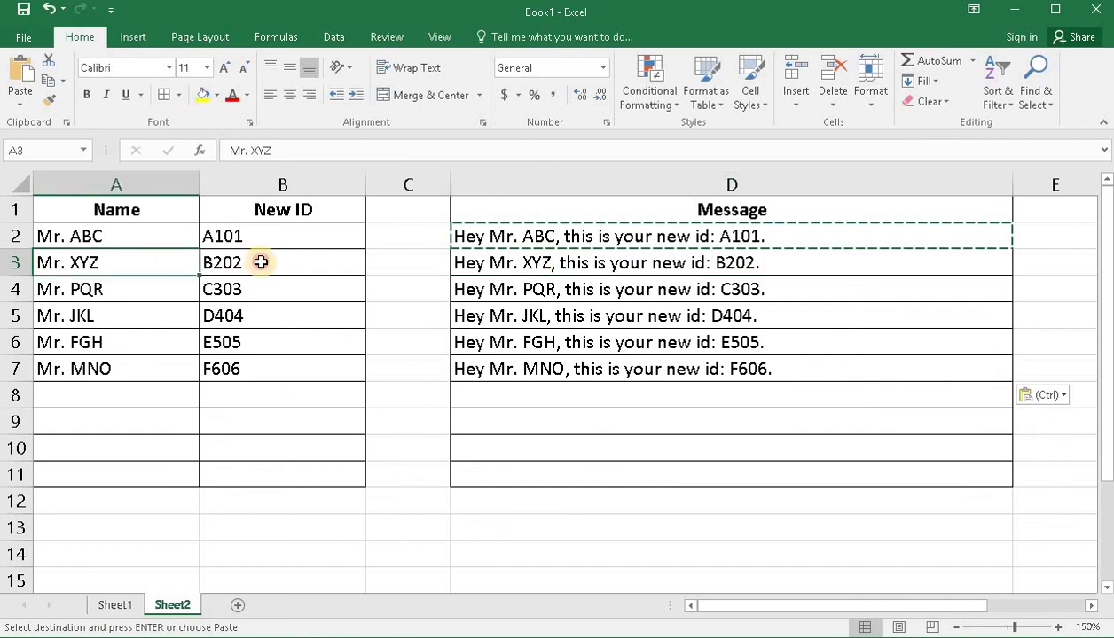
pyautogui.click(220, 261)
pyautogui.click(576, 269)
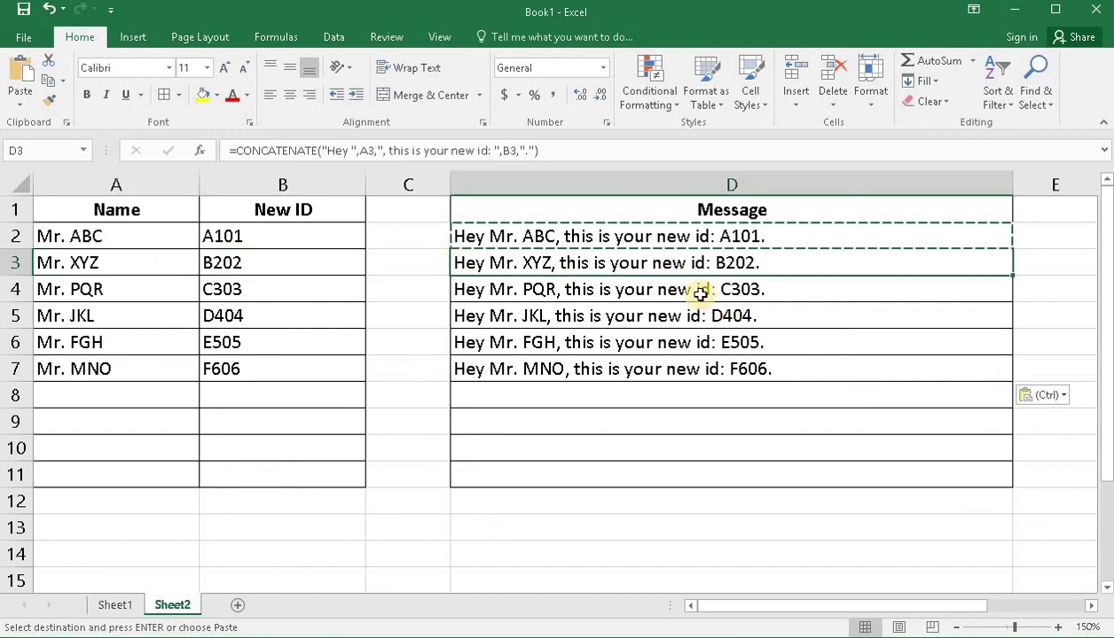
pyautogui.click(415, 402)
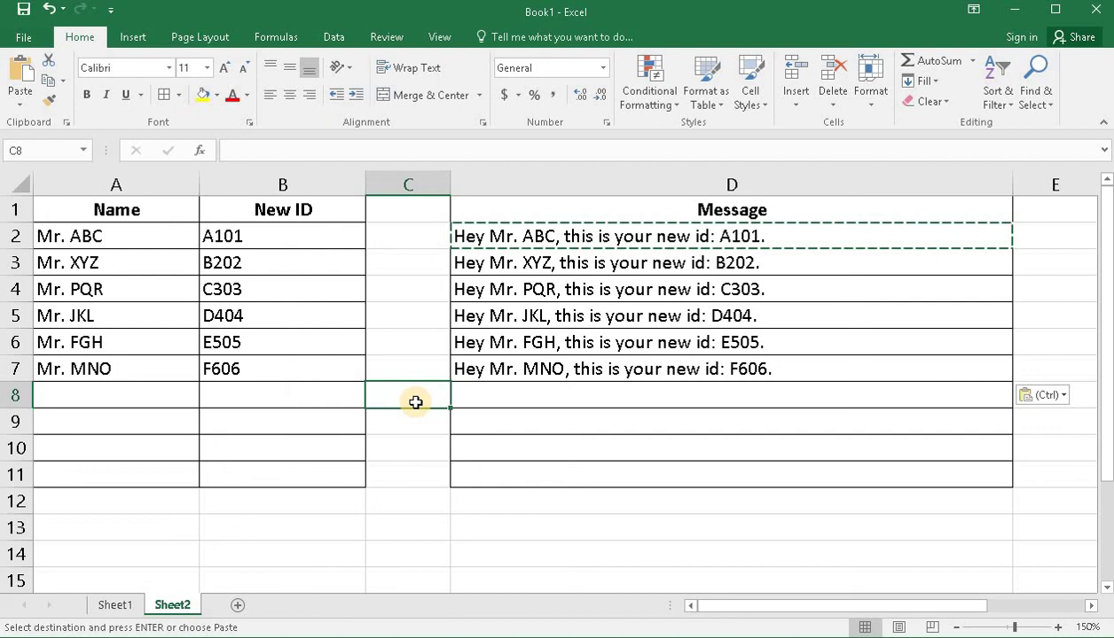
pyautogui.click(418, 420)
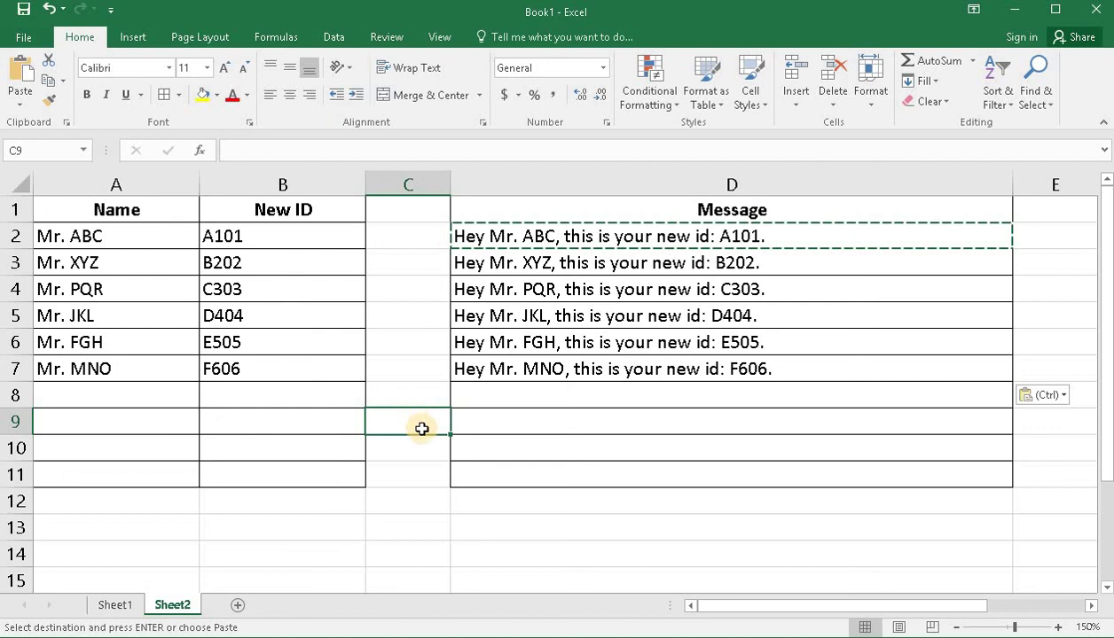
pyautogui.click(426, 447)
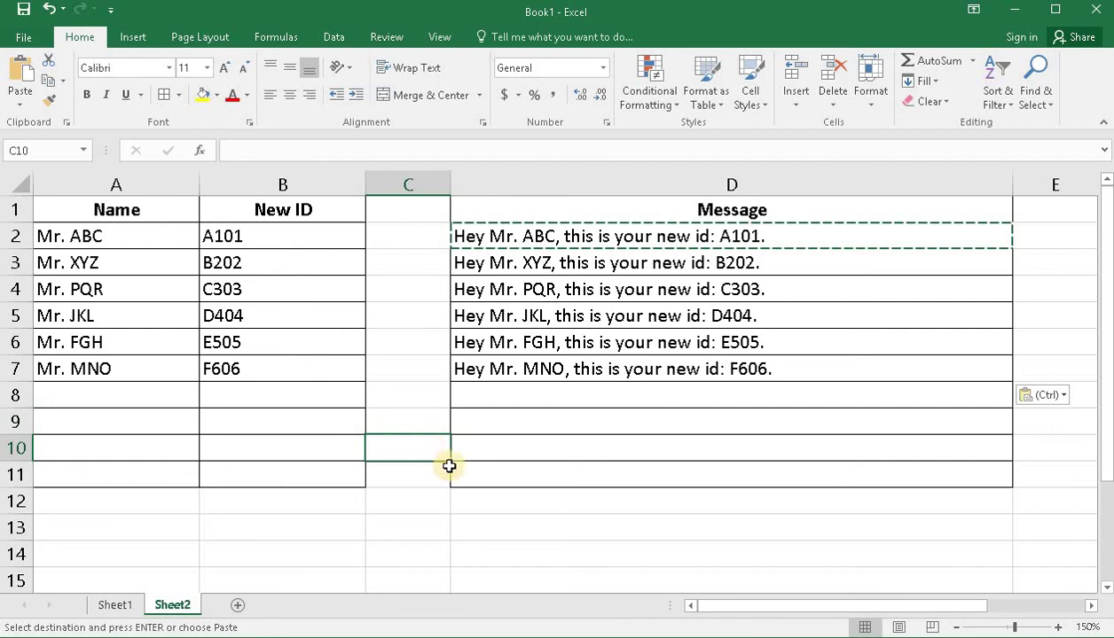